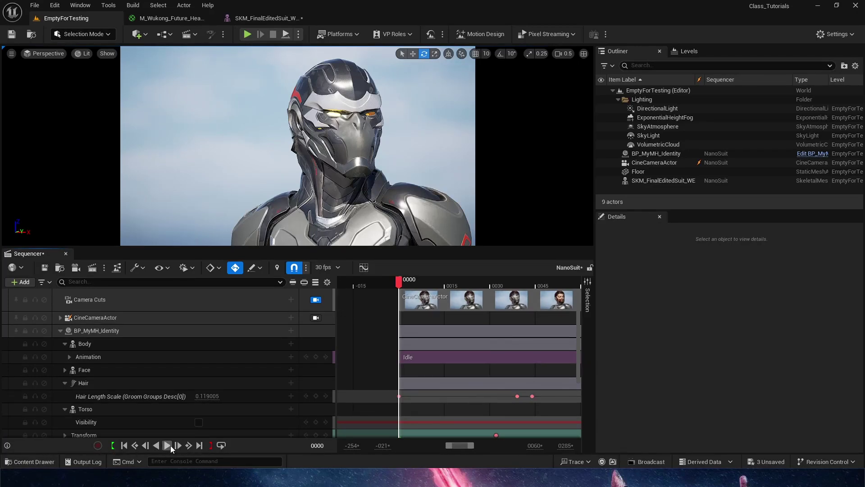
Play the NanoSuit sequence to preview the helmet dissolve, and return the playhead to frame 0.
left_click(167, 445)
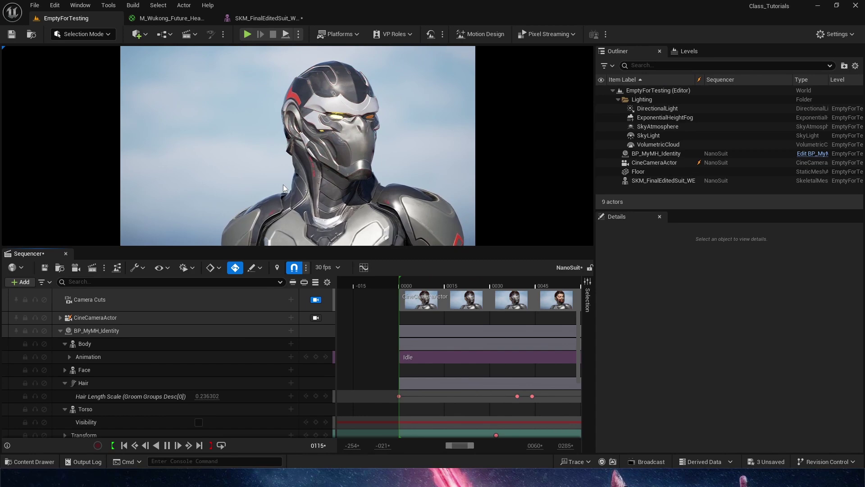
left_click_drag(413, 285, 369, 291)
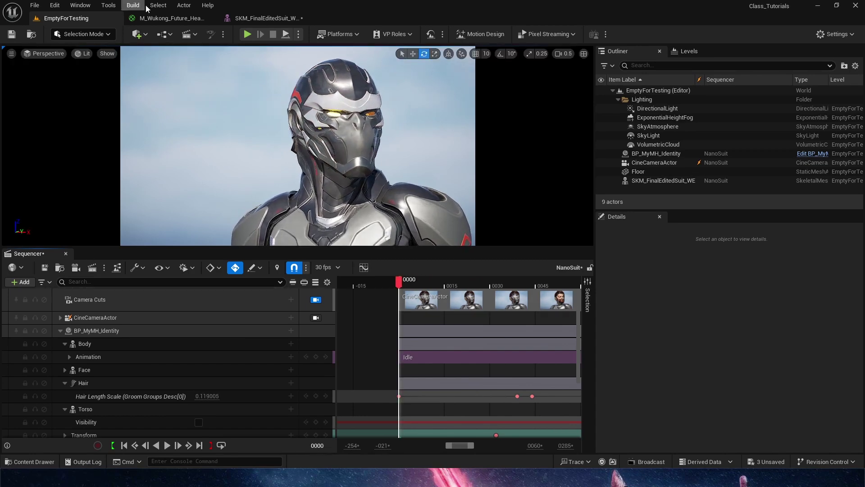
Open the M_Wukong_Future_HeadFade material and examine the Dissolve Effect group and its wires to the BlendMaterialAttributes node.
left_click(161, 19)
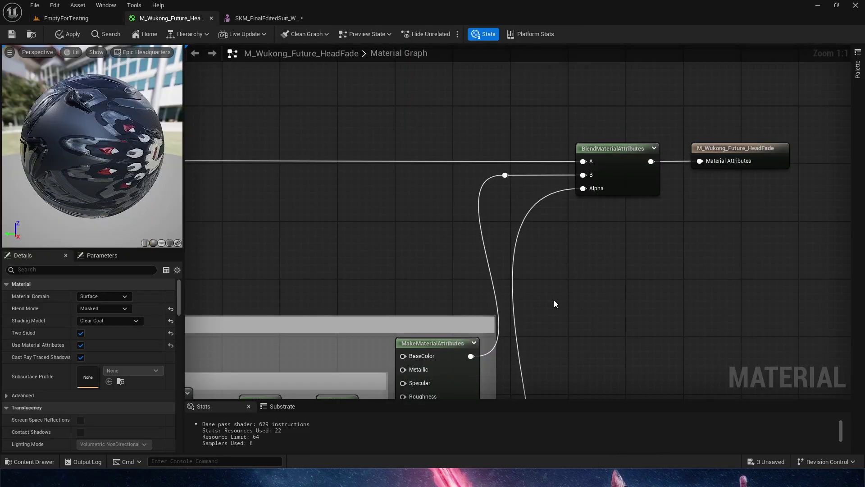
scroll(557, 301, "down", 3)
right_click_drag(557, 303, 780, 157)
right_click_drag(678, 174, 742, 188)
scroll(742, 188, "down", 1)
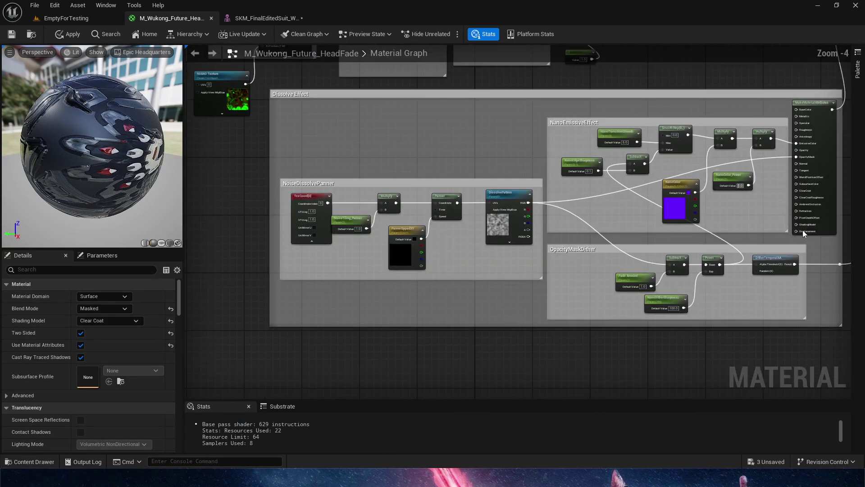
right_click_drag(802, 230, 743, 254)
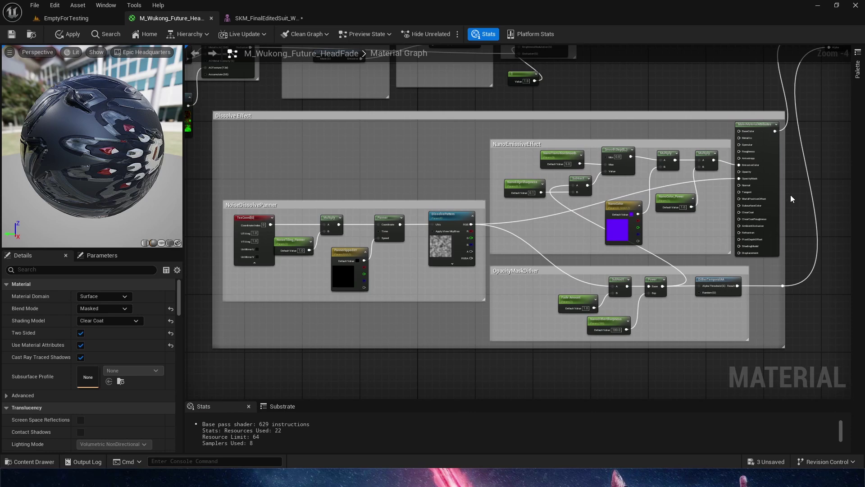
right_click_drag(817, 159, 610, 357)
scroll(590, 344, "up", 2)
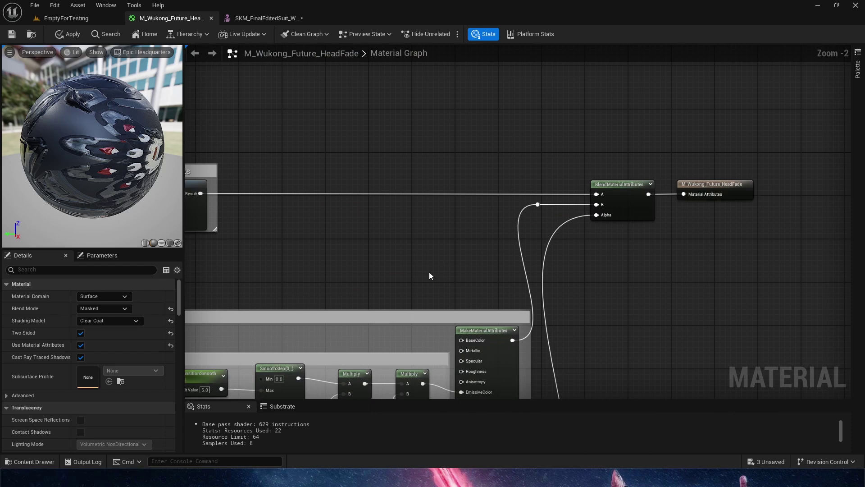
Compare the dissolve's MakeMaterialAttributes node with the base armor network that feeds input A of BlendMaterialAttributes.
right_click_drag(333, 252, 407, 268)
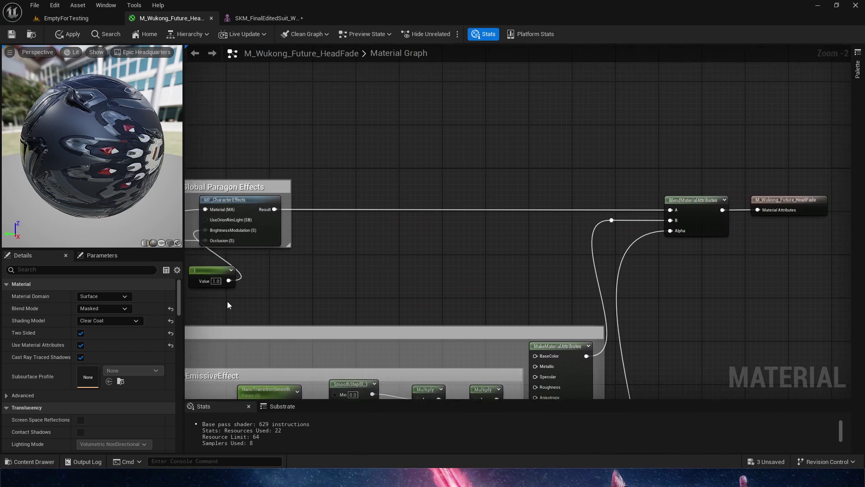
right_click_drag(386, 276, 611, 156)
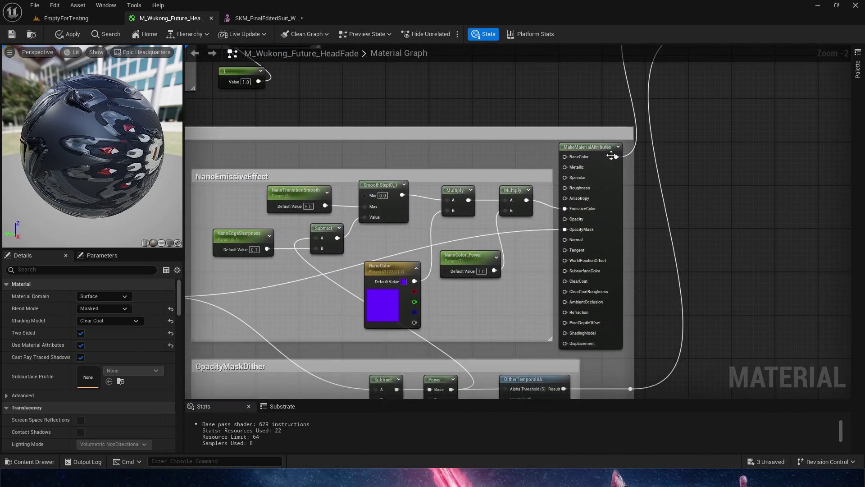
left_click(604, 182)
right_click_drag(704, 148, 598, 302)
scroll(623, 221, "up", 2)
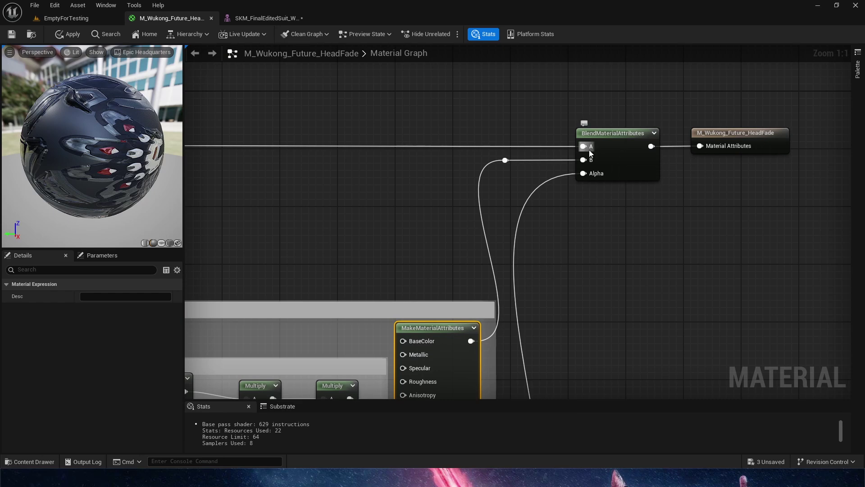
scroll(382, 212, "down", 3)
right_click_drag(301, 253, 850, 246)
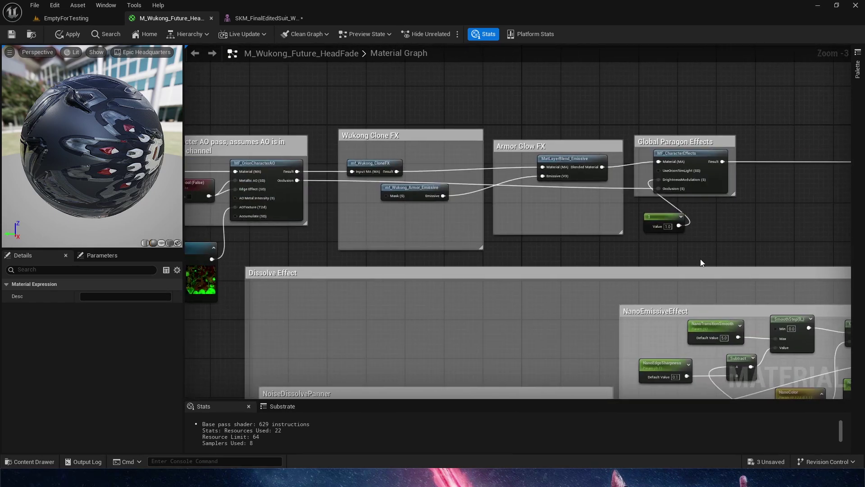
scroll(558, 283, "down", 7)
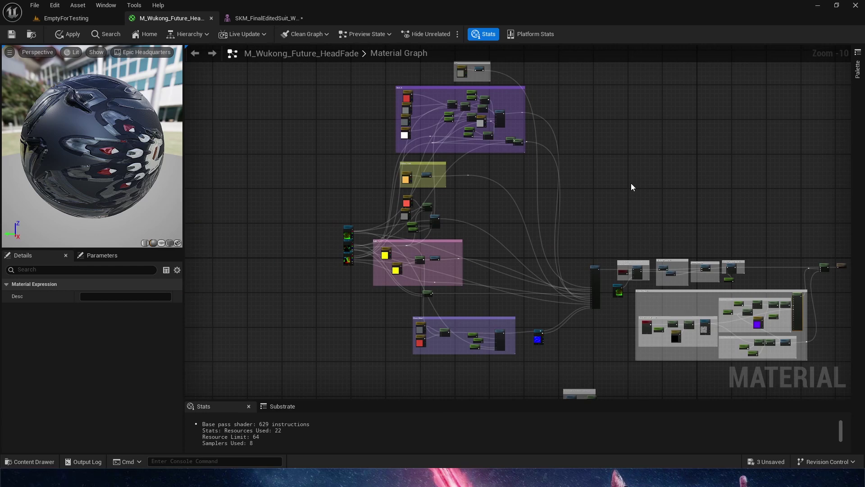
right_click_drag(678, 191, 372, 181)
scroll(503, 275, "up", 10)
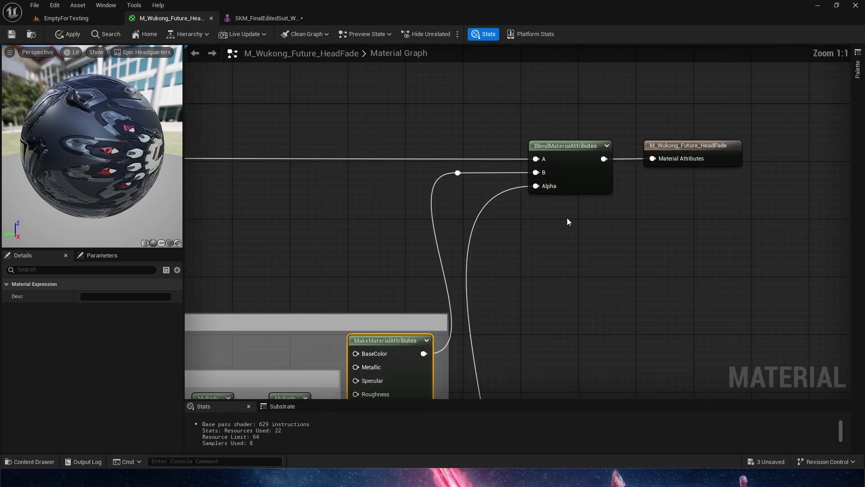
Trace inputs B and Alpha of BlendMaterialAttributes back through OpacityMaskDither to the TexCoord node of the NoiseDissolvePanner group.
right_click_drag(567, 218, 536, 243)
right_click_drag(510, 292, 595, 64)
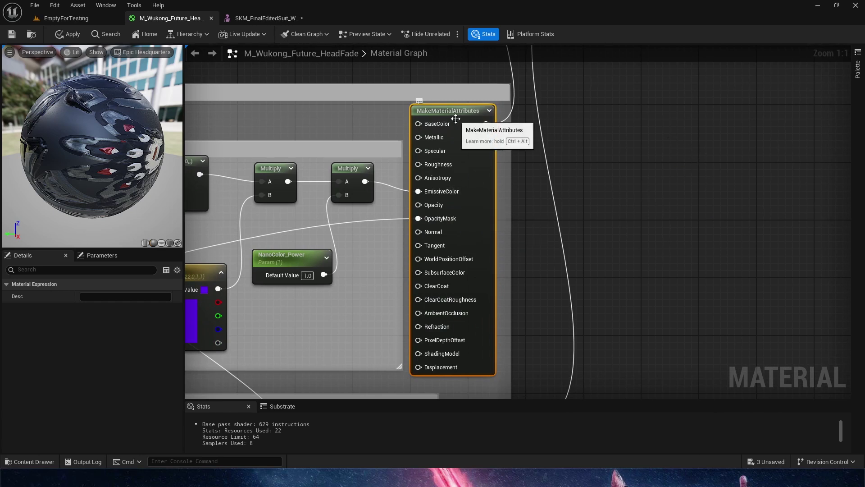
right_click_drag(635, 107, 530, 429)
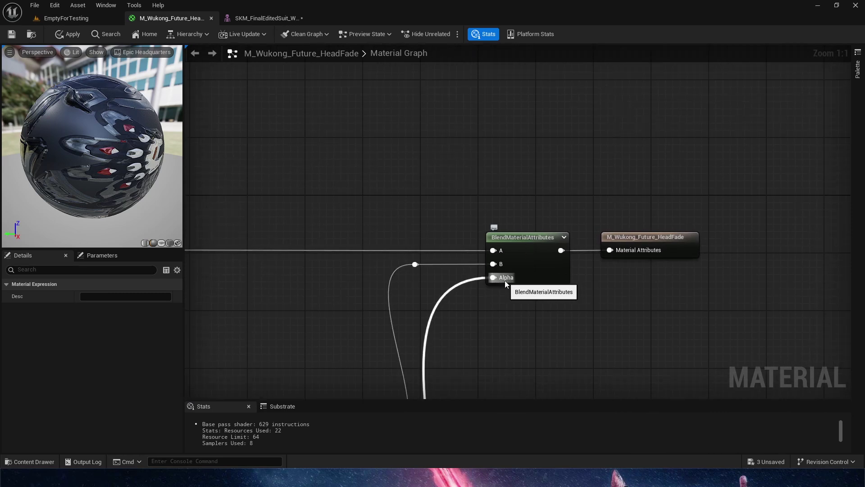
right_click_drag(505, 281, 770, 110)
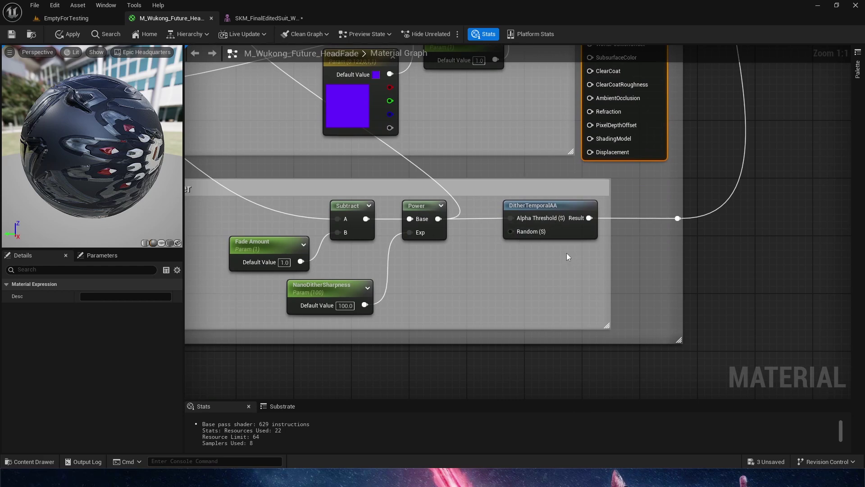
scroll(522, 287, "down", 3)
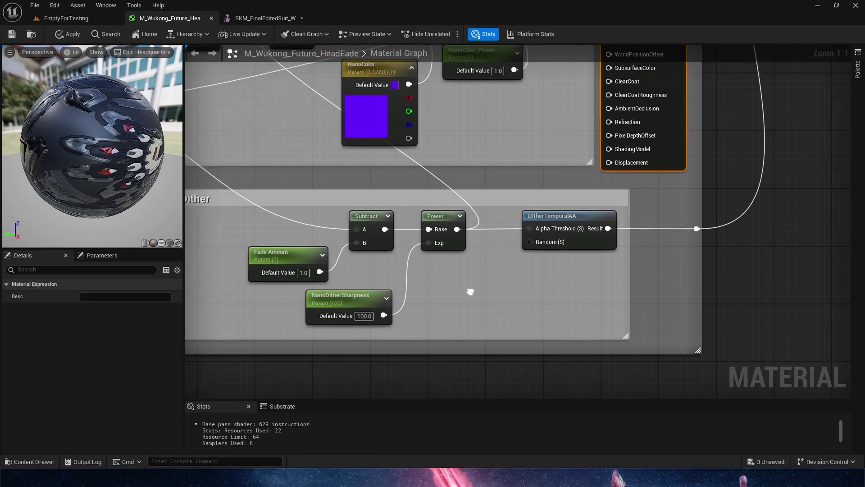
right_click_drag(335, 276, 746, 312)
scroll(574, 359, "up", 2)
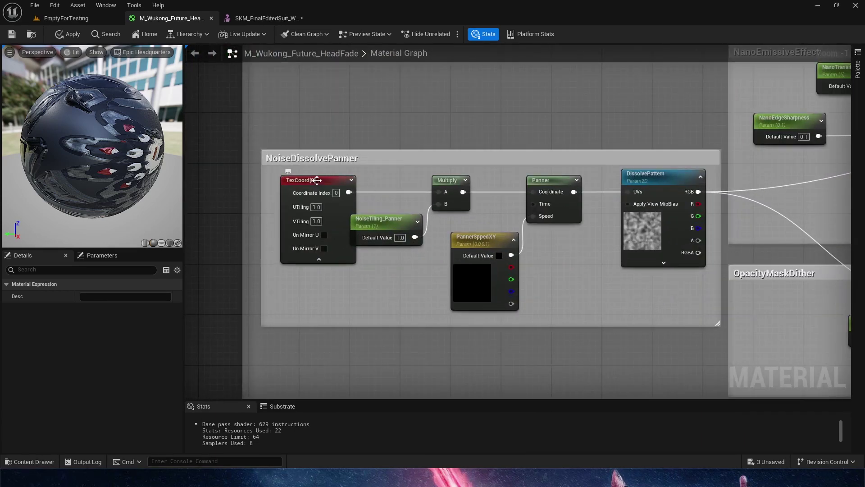
left_click_drag(317, 181, 311, 181)
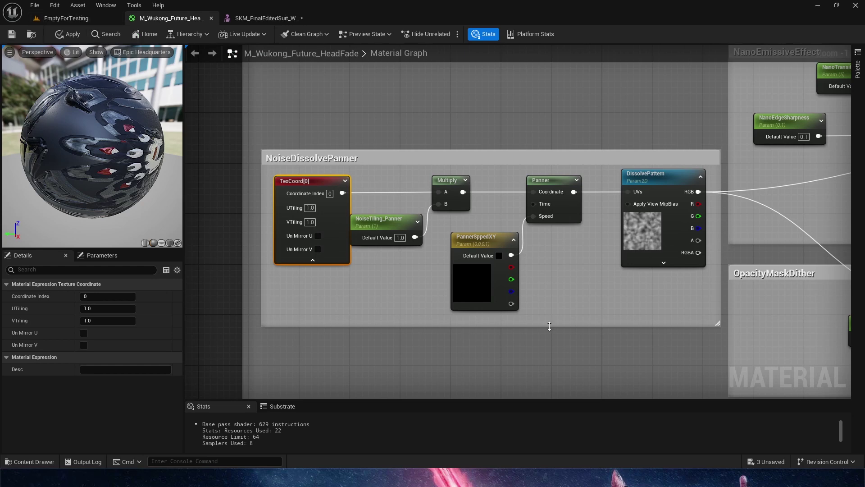
Return to the EmptyForTesting level, expand the M_Wukong_Future_HeadAmor_Nano material slot track, and place the playhead at frame 45.
left_click(67, 18)
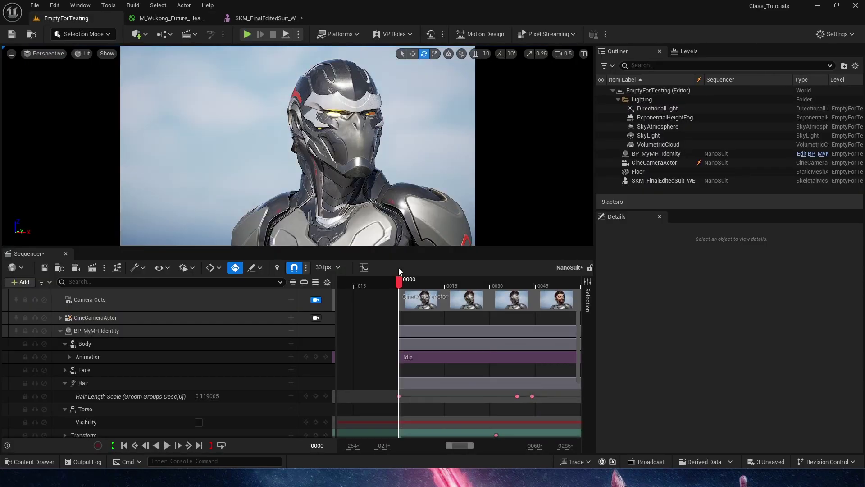
left_click_drag(418, 283, 541, 283)
scroll(495, 370, "down", 1, "ctrl")
right_click_drag(496, 373, 441, 262)
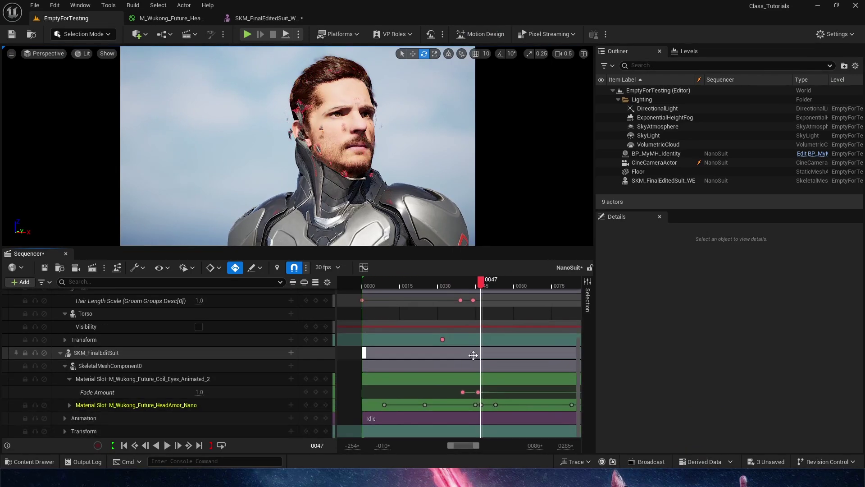
left_click_drag(485, 277, 475, 288)
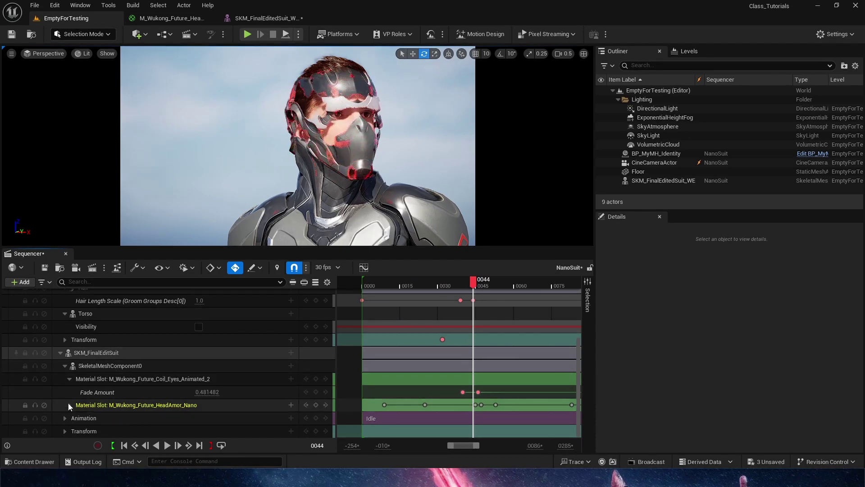
left_click(70, 406)
scroll(164, 380, "down", 8)
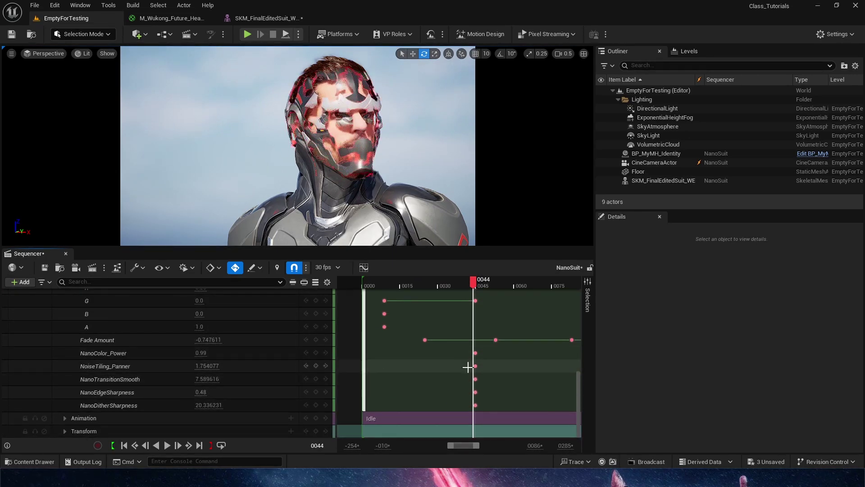
left_click_drag(476, 280, 477, 281)
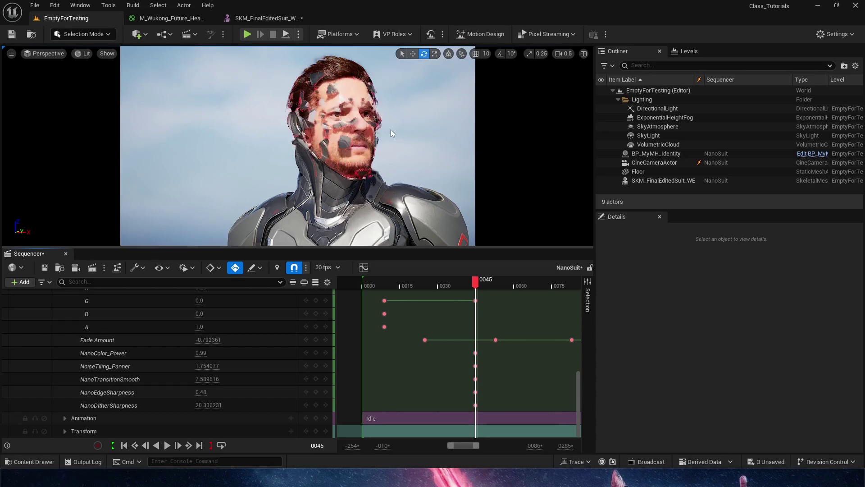
Try a higher PannerSppedXY at frame 45, with R at about 1.06 and G at 0.74.
scroll(243, 396, "up", 2)
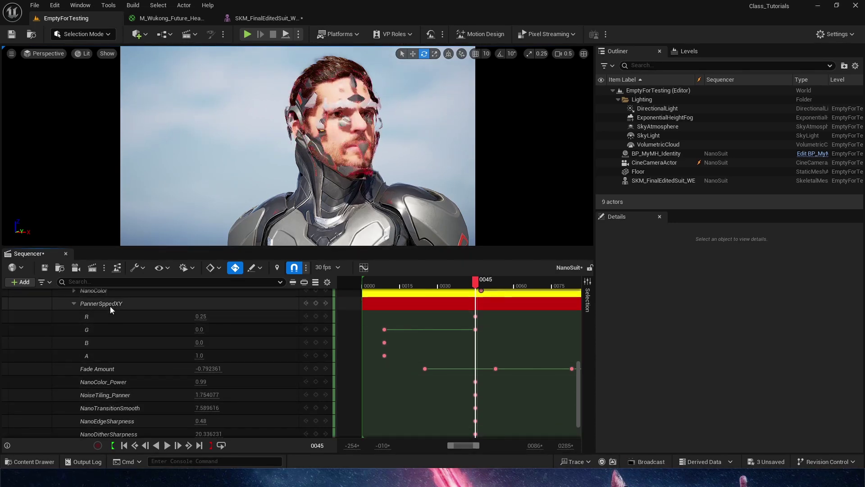
scroll(122, 313, "up", 1)
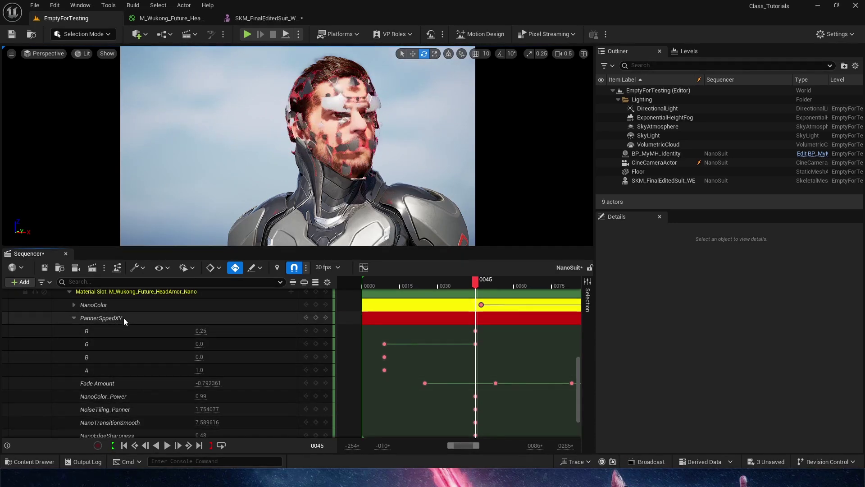
left_click_drag(202, 332, 214, 346)
left_click(200, 344)
type("0.16")
key("Return")
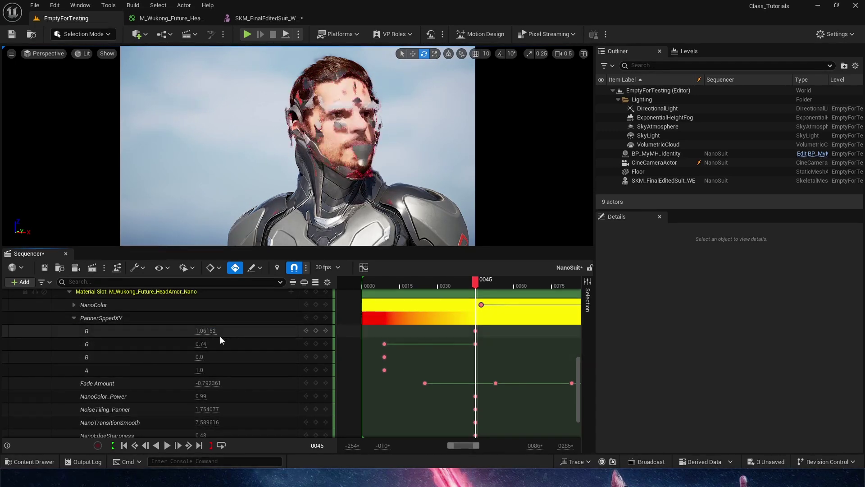
Set PannerSppedXY back to R 0.25 and G 0 at frame 45.
left_click(206, 331)
type("0.25")
key("Return")
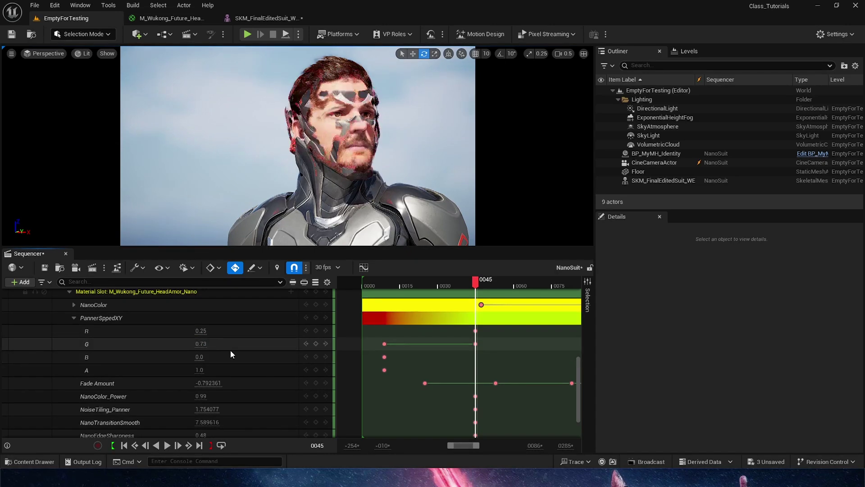
left_click(202, 344)
type("0")
key("Return")
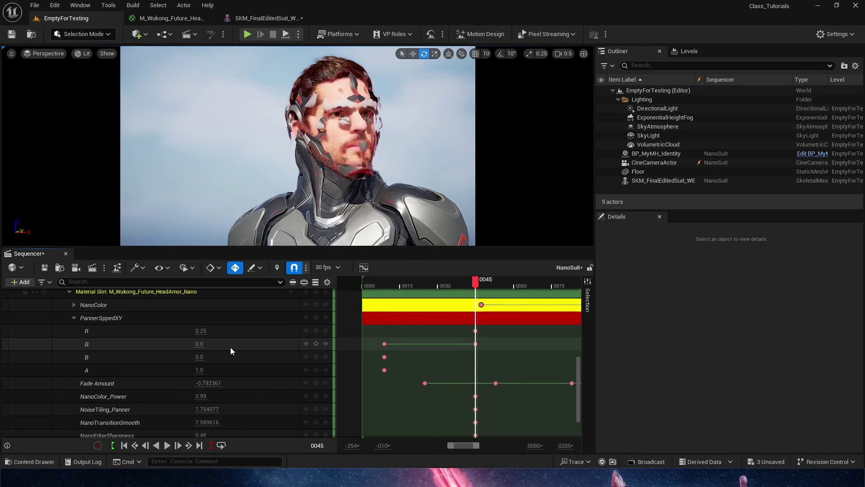
Set the R channel of PannerSppedXY to 0 and scrub around frame 42 to preview the dissolve without panning.
left_click(206, 331)
type("0")
key("Return")
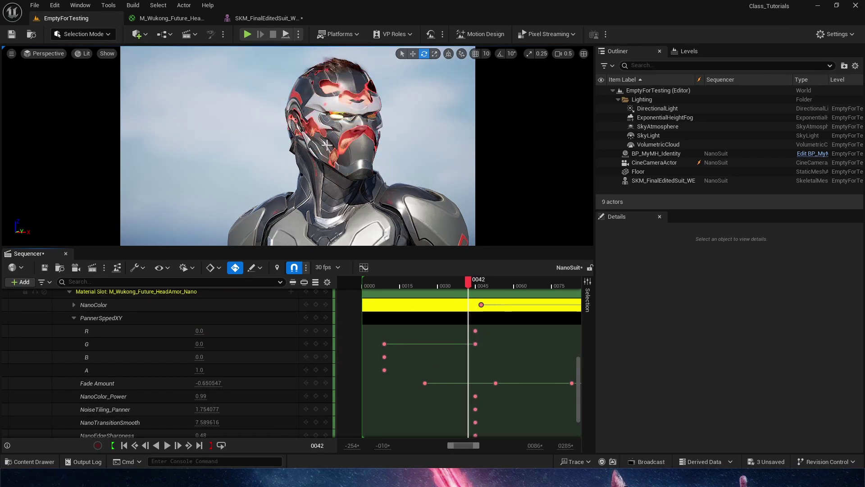
mouse_move(469, 286)
left_mouse_down()
mouse_move(434, 287)
mouse_move(550, 286)
mouse_move(452, 287)
mouse_move(463, 288)
left_mouse_up()
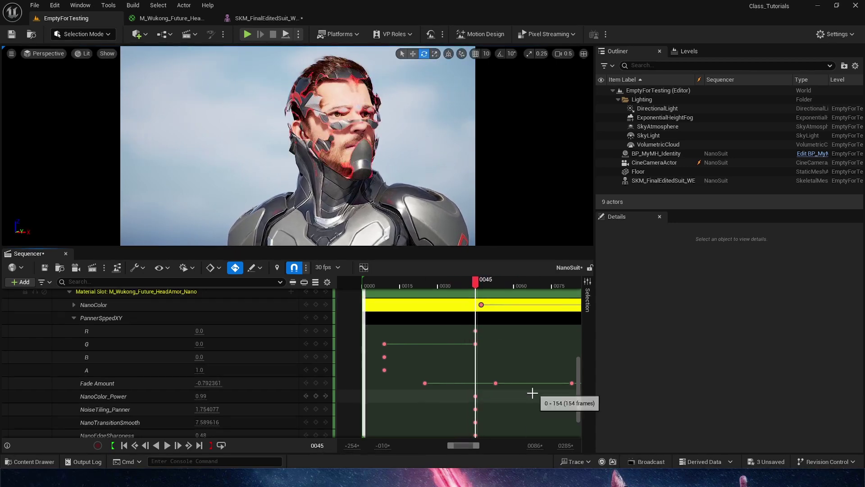
Set the R channel of PannerSppedXY to 0.25 at frame 45.
scroll(525, 388, "up", 2, "ctrl")
left_click(200, 331)
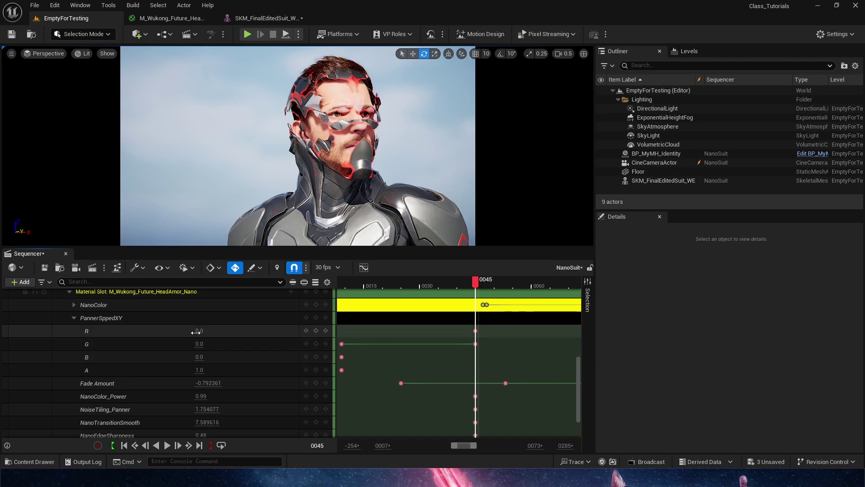
type(".25")
key("Return")
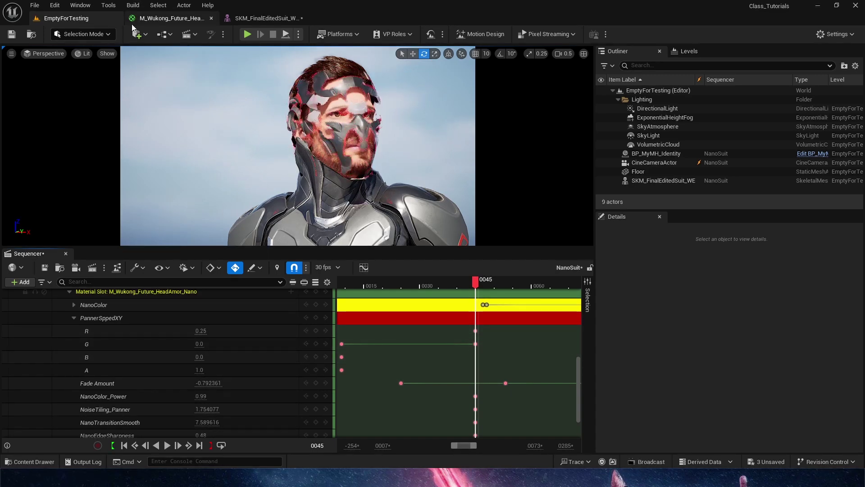
Inspect the NoiseDissolvePanner nodes of the helmet material, from NoiseTiling_Panner and PannerSppedXY to DissolvePattern, and compare them with the level preview.
left_click(189, 18)
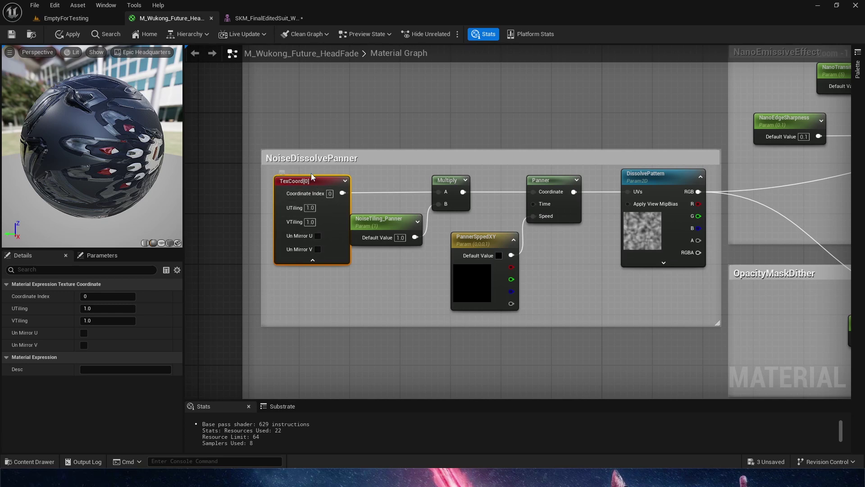
left_click(391, 226)
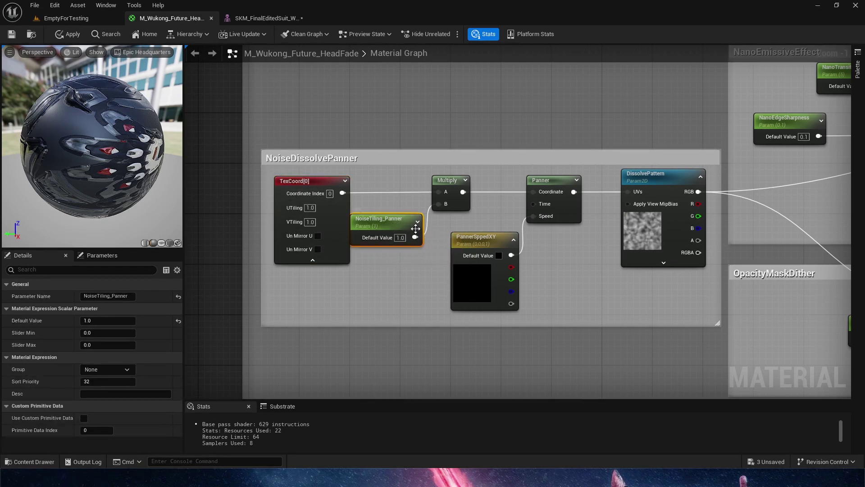
right_click_drag(411, 281, 304, 274)
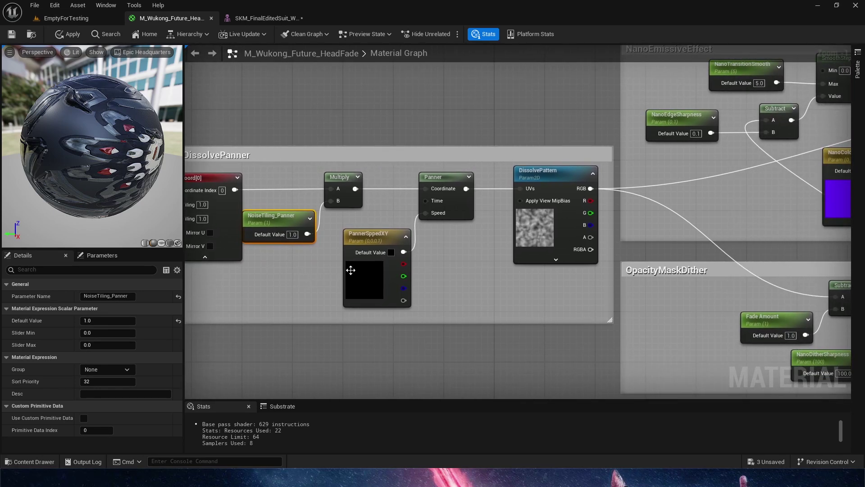
left_click(356, 275)
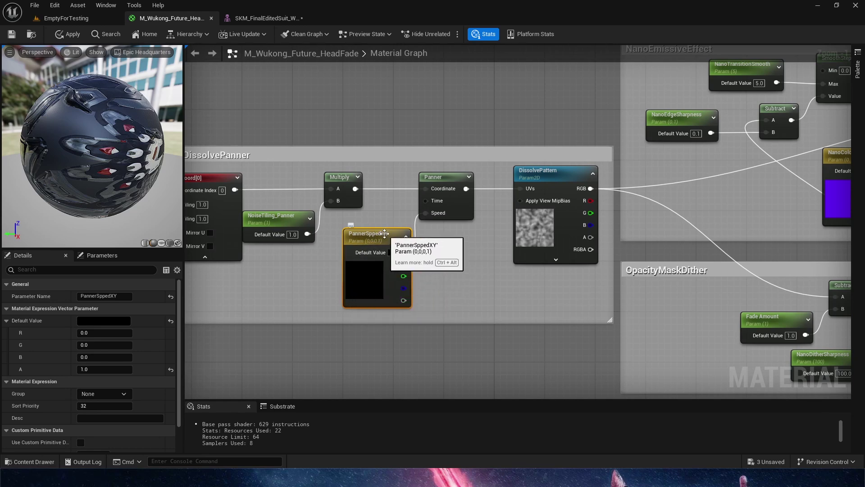
right_click_drag(455, 303, 314, 286)
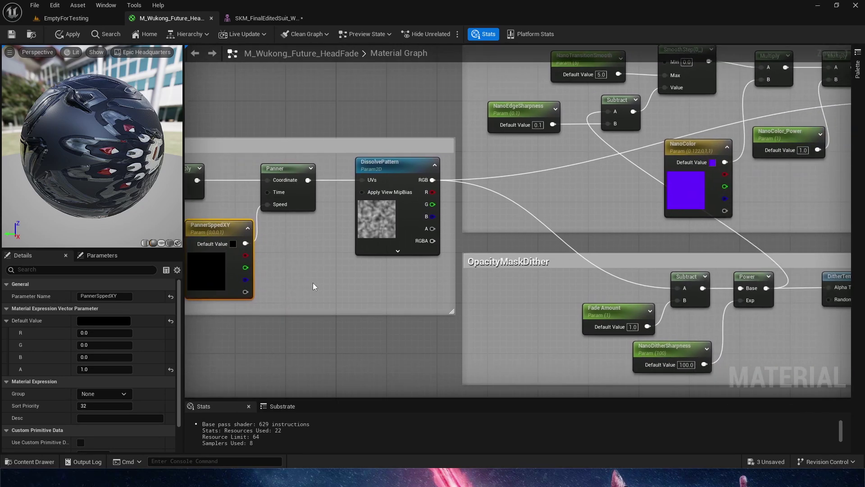
left_click(365, 231)
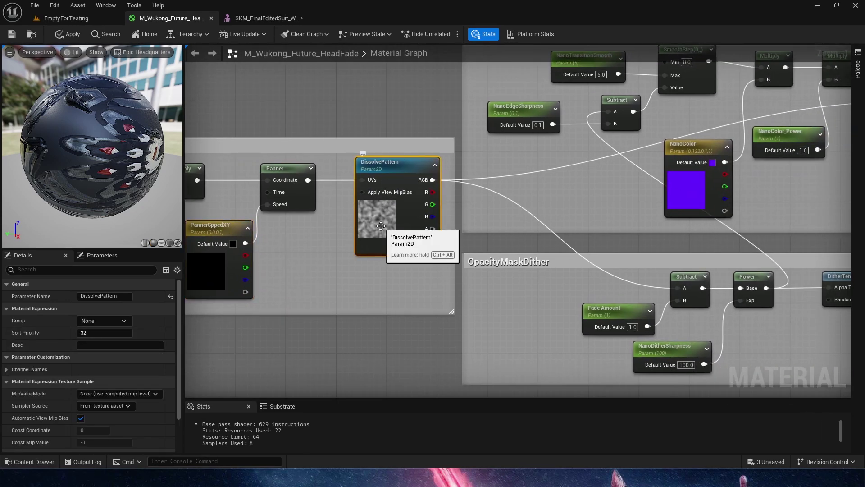
left_click(66, 18)
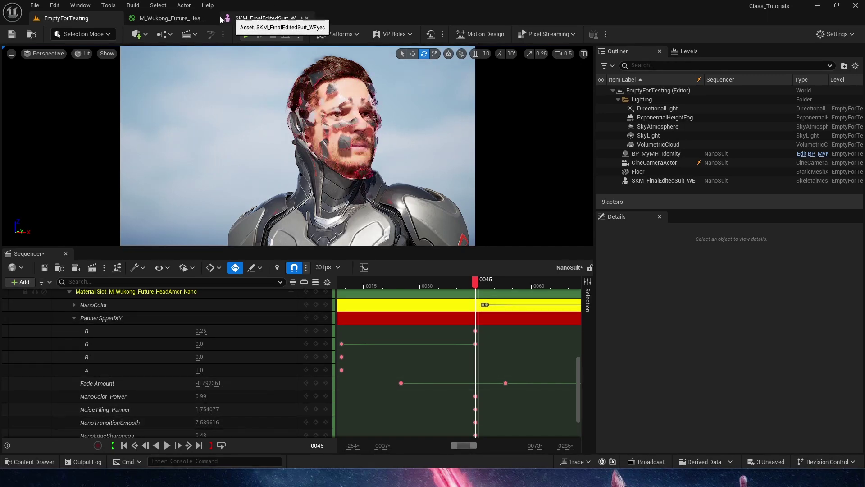
Try a constant node beside PannerSppedXY in the helmet material, convert it to a parameter named pARAMeter, and delete it.
left_click(181, 18)
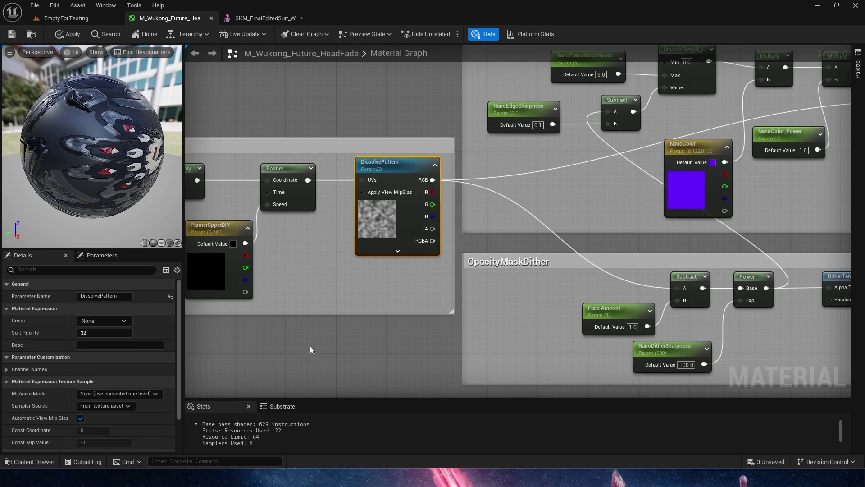
right_click_drag(356, 339, 511, 328)
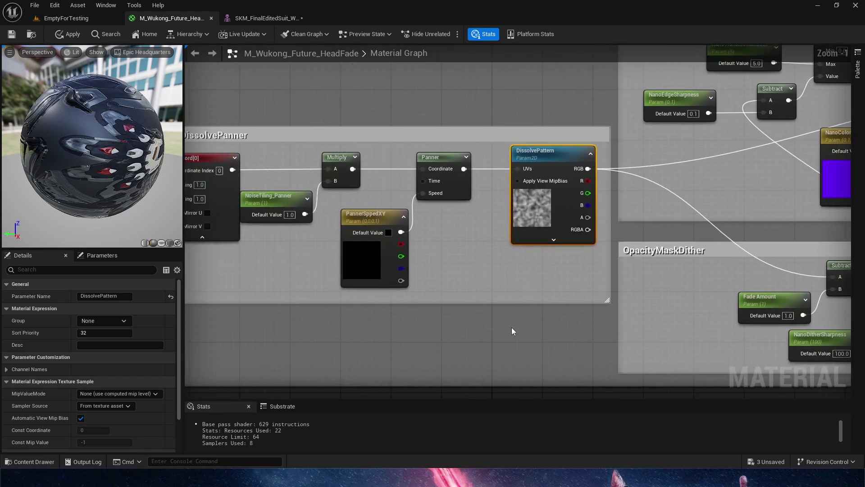
left_click(489, 332)
left_click_drag(517, 339, 488, 278)
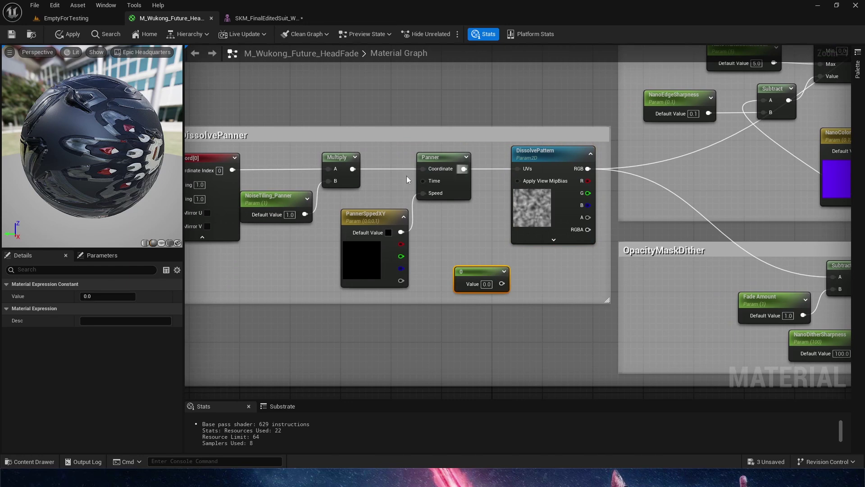
right_click(482, 272)
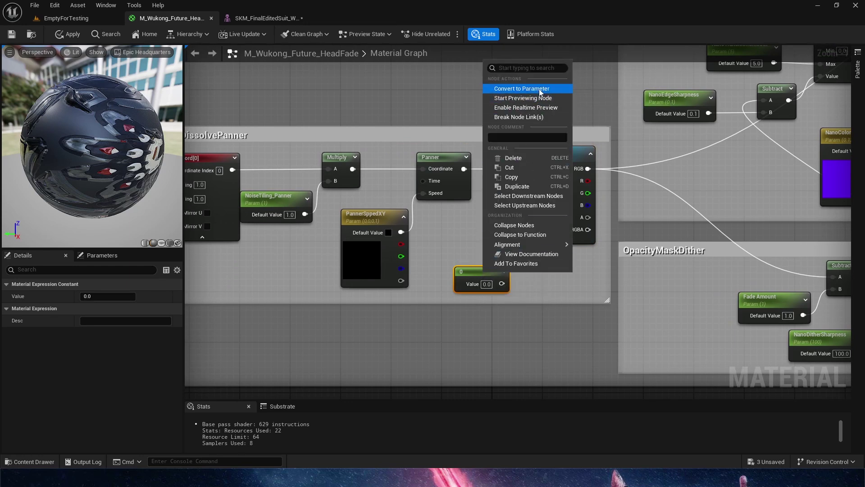
left_click(521, 89)
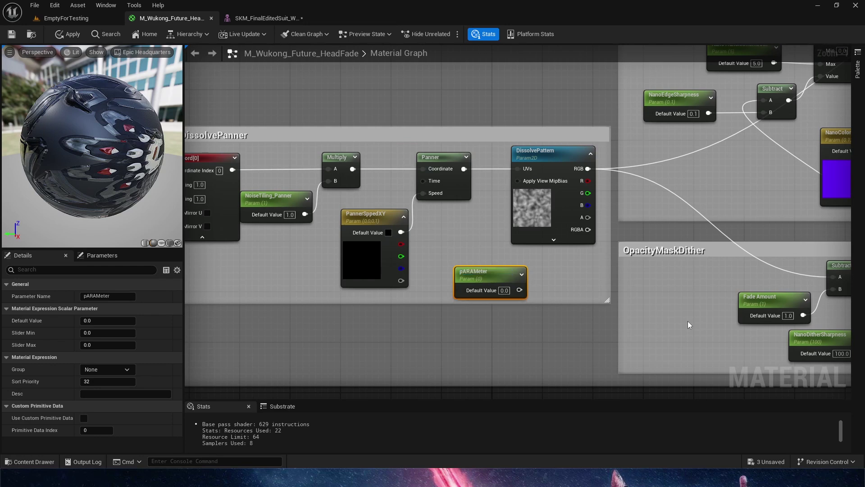
left_click_drag(460, 292, 454, 298)
key("Delete")
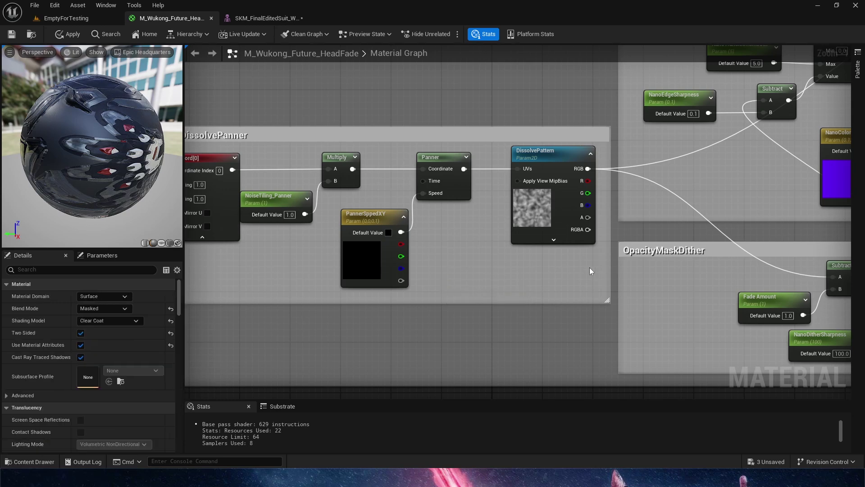
Examine how DissolvePattern feeds the OpacityMaskDither group through the Subtract, Power and DitherTemporalAA nodes.
right_click_drag(653, 235, 359, 257)
scroll(405, 312, "down", 2)
left_click(293, 290)
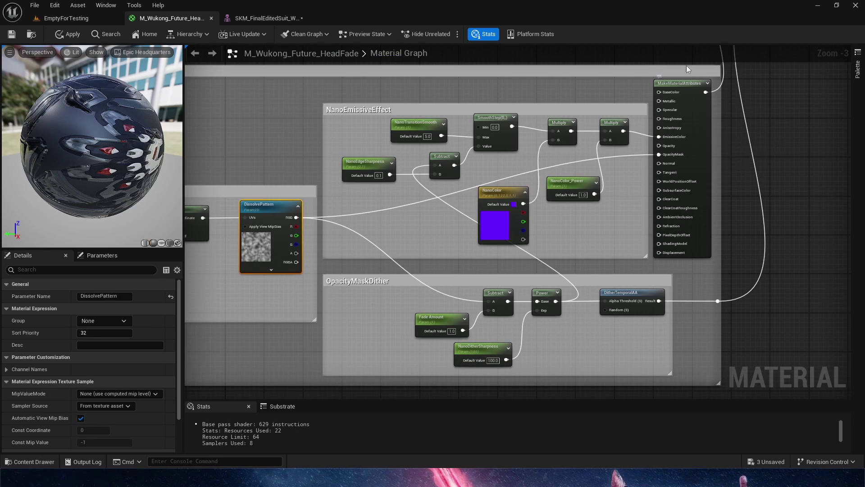
scroll(603, 266, "up", 3)
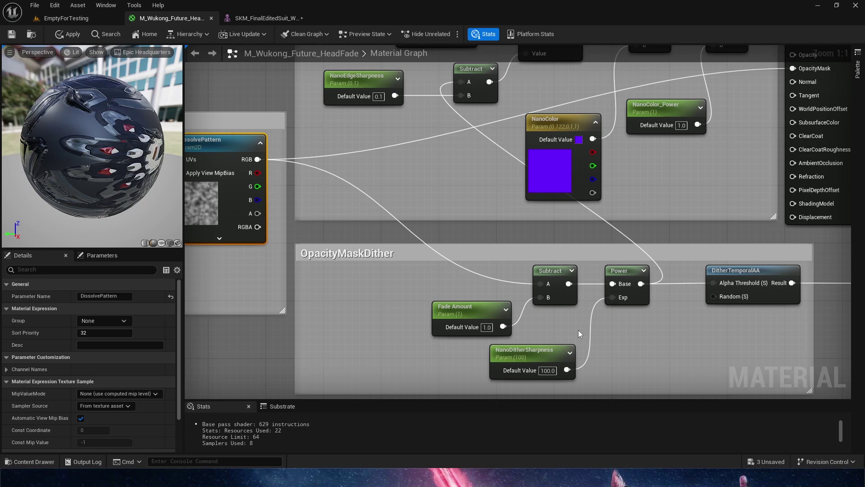
right_click_drag(563, 297, 511, 287)
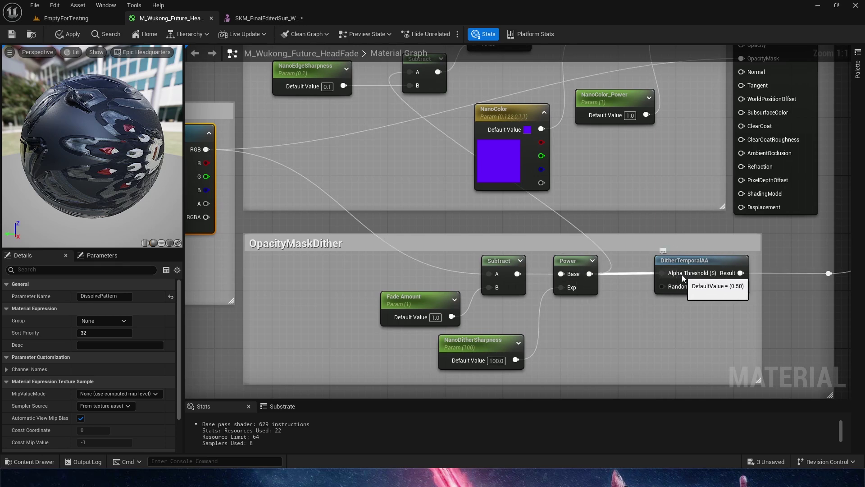
right_click_drag(601, 323, 649, 321)
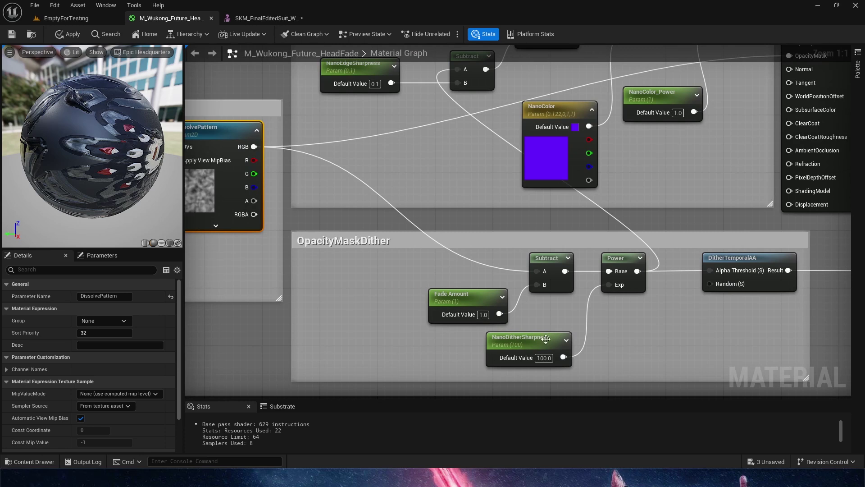
Try a Fade Amount of about -1.47 at frame 45 in the NanoSuit sequence and undo it.
left_click(82, 17)
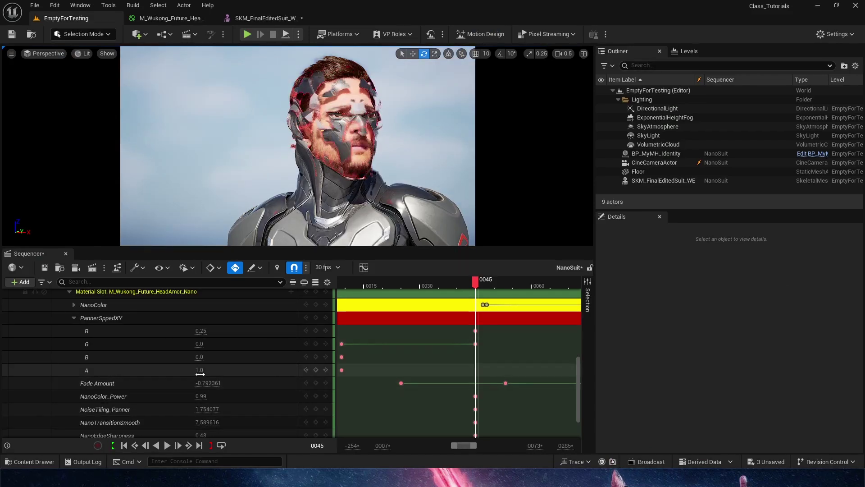
left_click_drag(201, 383, 171, 383)
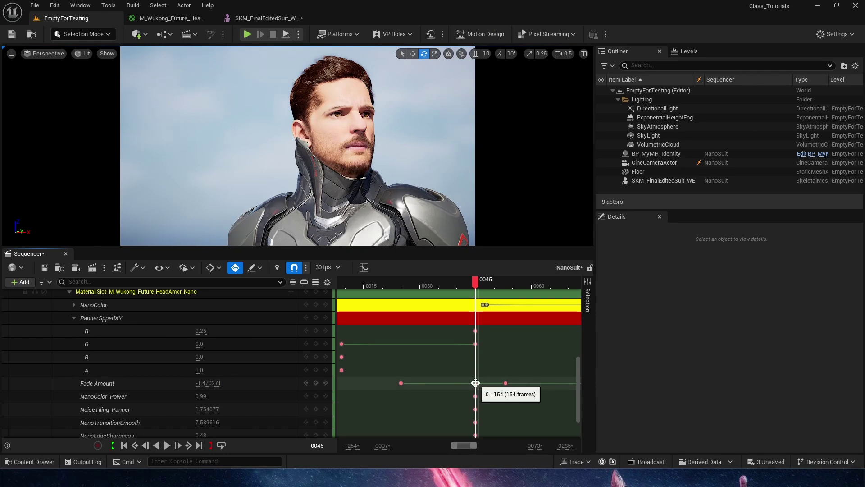
key("ctrl+z")
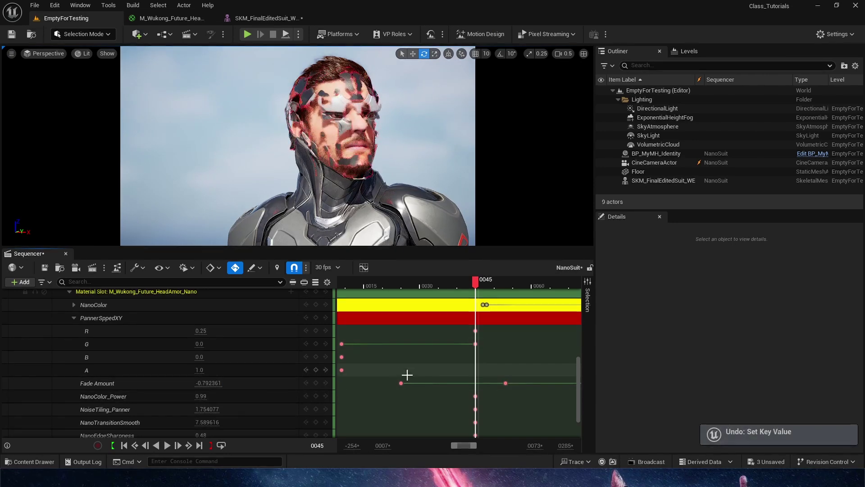
Set NanoDitherSharpness to about 29.4 at frame 45 while viewing the helmet edges close up outside the cine camera.
scroll(368, 386, "down", 2)
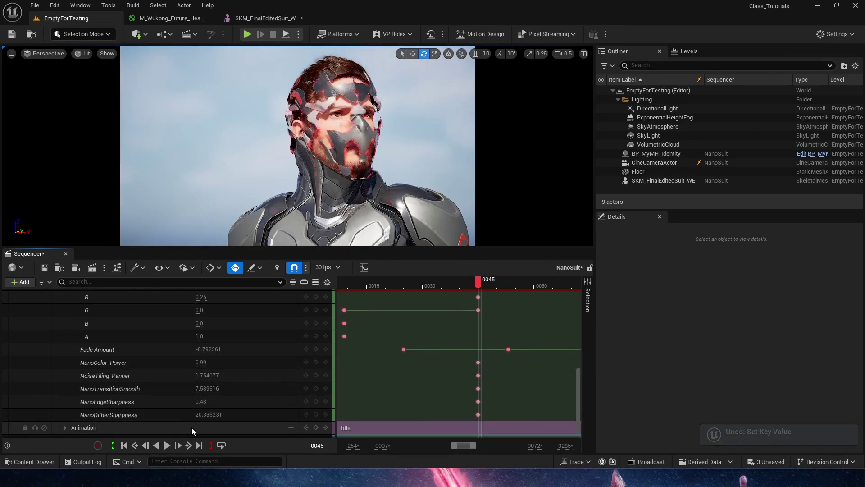
key("shift+c")
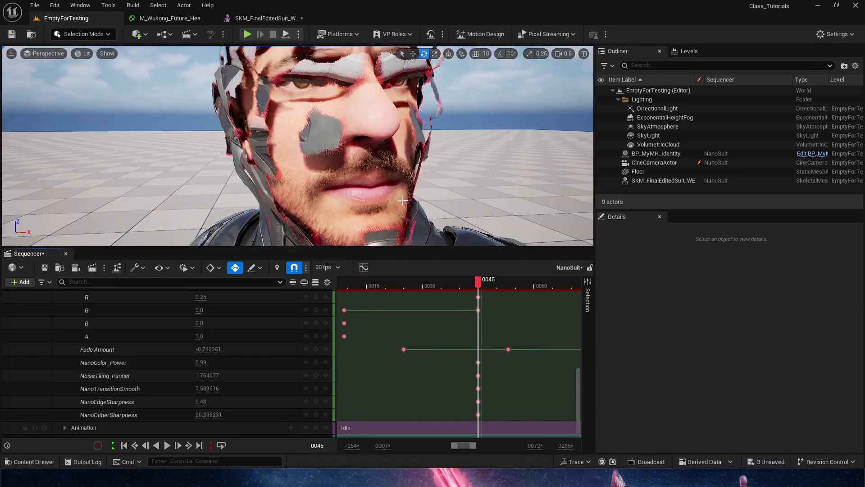
right_click_drag(364, 181, 371, 170)
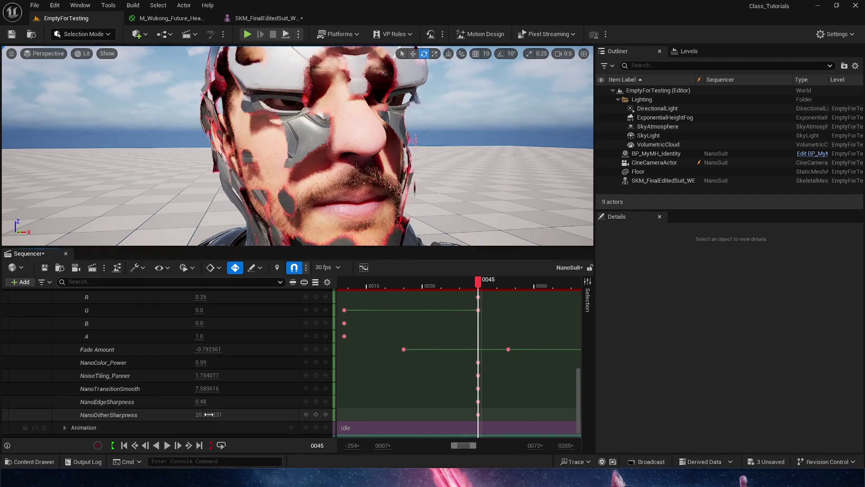
mouse_move(208, 414)
left_mouse_down()
mouse_move(187, 414)
mouse_move(215, 414)
left_mouse_up()
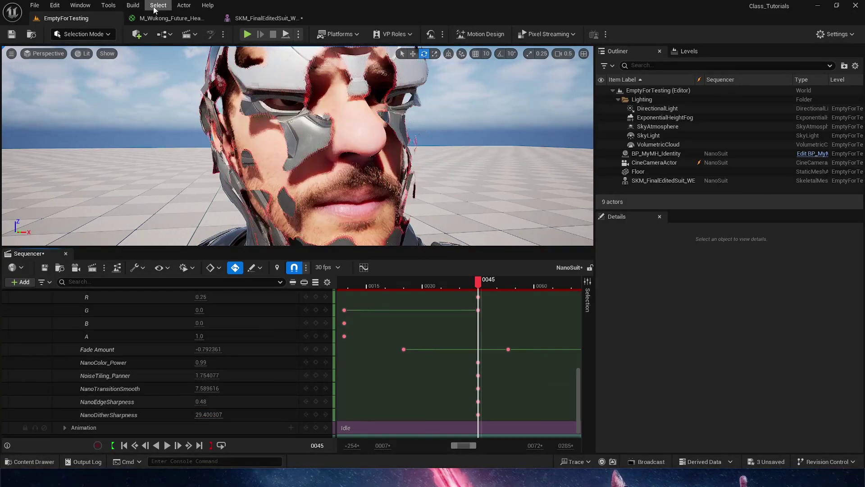
Inspect the Power node in the helmet material and the NanoEmissiveEffect group that drives the emissive color.
left_click(167, 18)
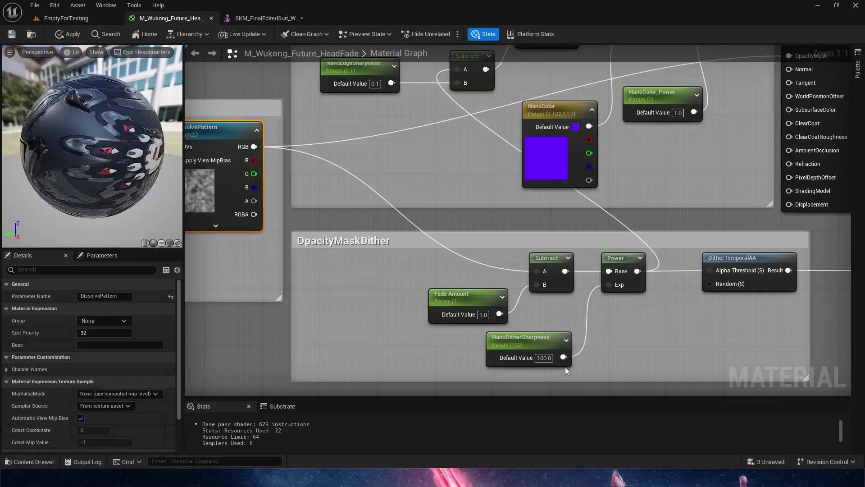
left_click(614, 255)
right_click_drag(668, 187, 625, 311)
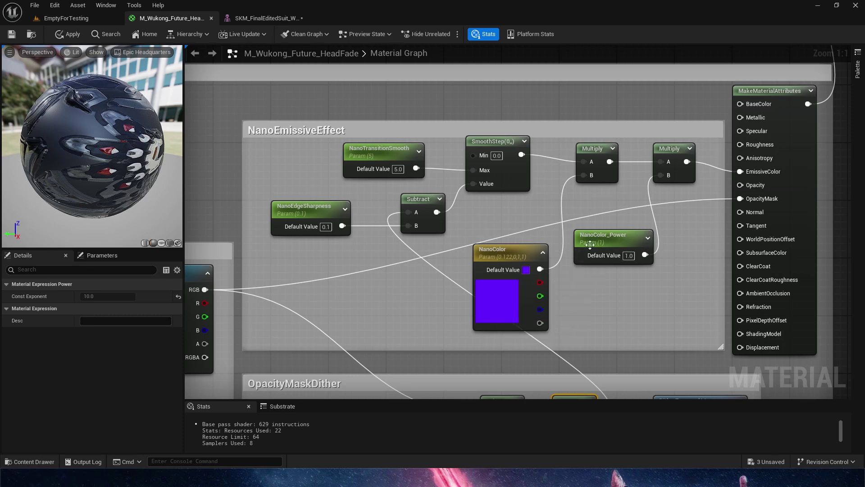
Set NanoColor_Power to about 5.95 at frame 45 in the NanoSuit sequence.
left_click(78, 23)
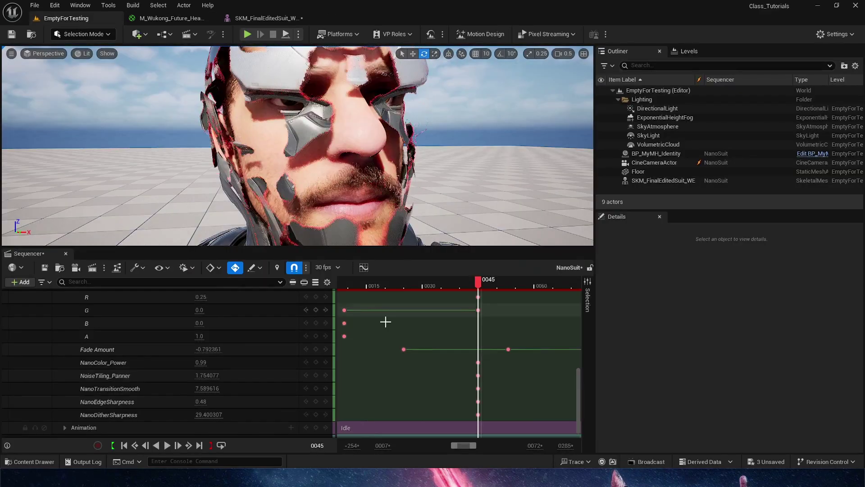
mouse_move(203, 364)
left_mouse_down()
mouse_move(293, 363)
mouse_move(214, 364)
left_mouse_up()
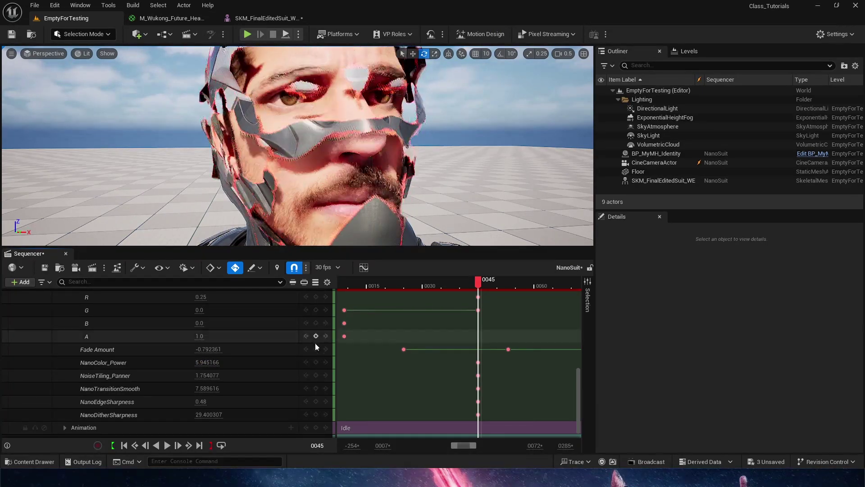
left_click(285, 353)
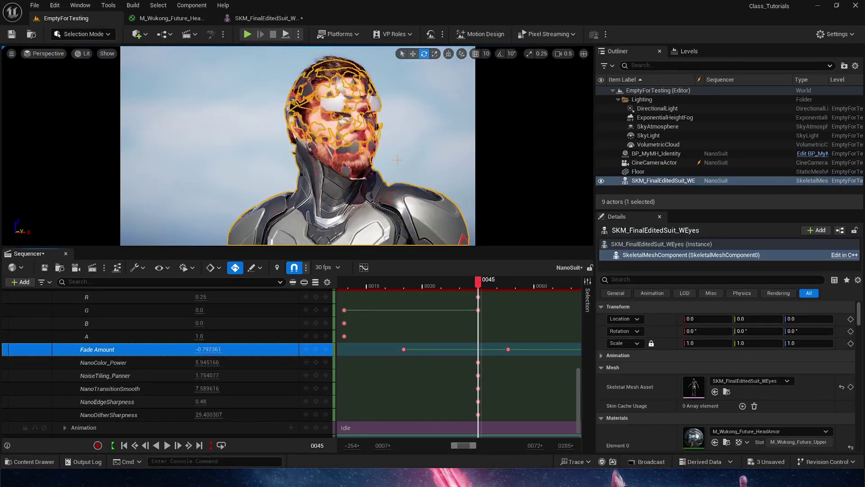
left_click(492, 191)
Check the NanoEmissiveEffect nodes and set NanoTransitionSmooth to about 0.3 at frame 45, with the helmet viewed close up.
left_click(198, 18)
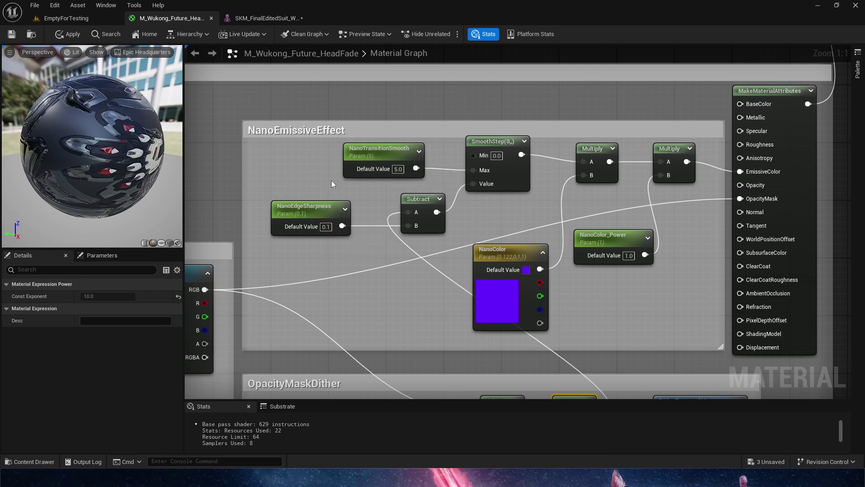
left_click(90, 19)
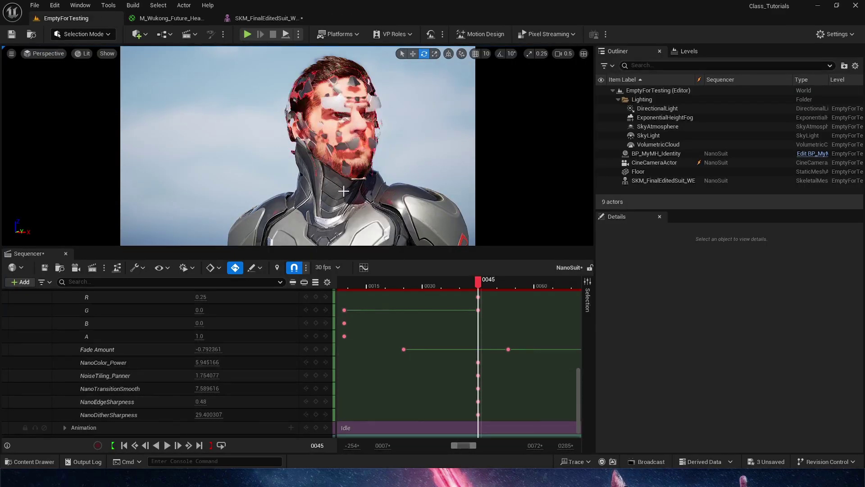
left_click(329, 224)
key("shift+c")
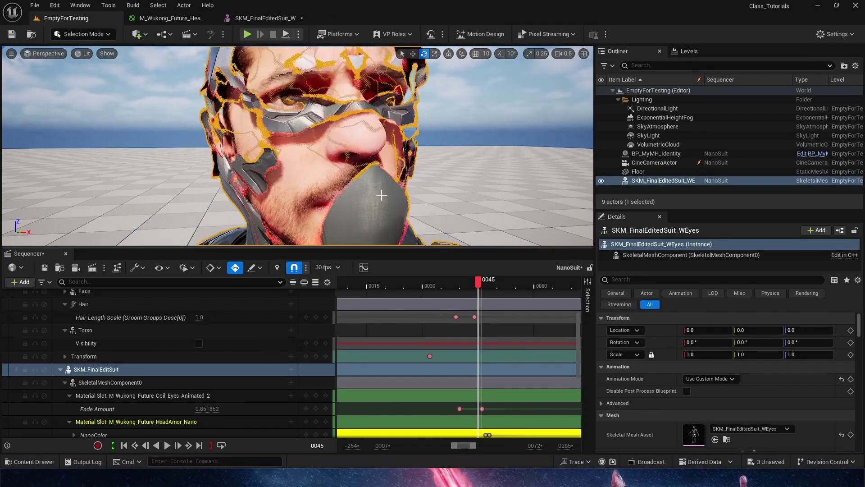
key("s")
mouse_move(329, 225)
right_mouse_down()
mouse_move(279, 225)
mouse_move(324, 230)
right_mouse_up()
scroll(329, 225, "down", 3)
key("w")
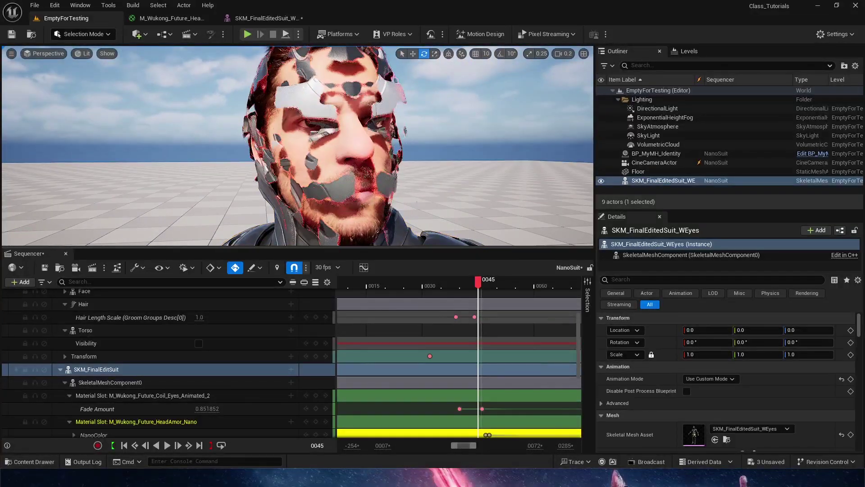
scroll(189, 392, "down", 3)
scroll(218, 390, "down", 9)
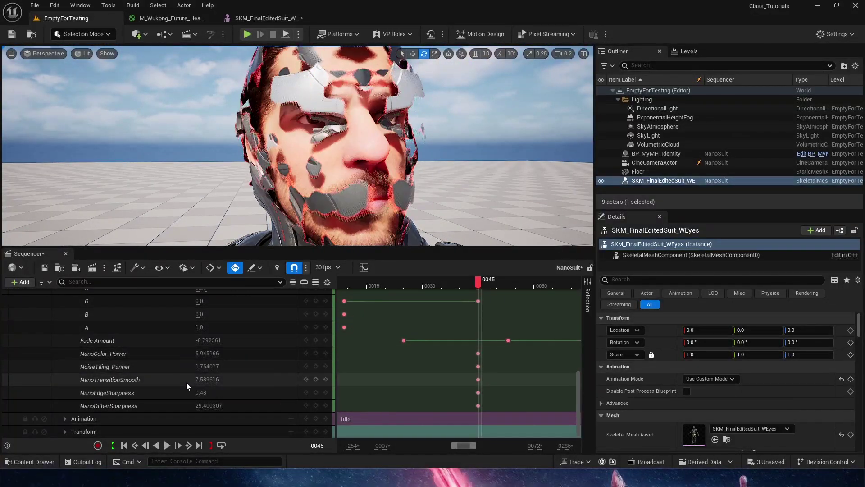
mouse_move(210, 385)
left_mouse_down()
mouse_move(252, 384)
mouse_move(193, 379)
mouse_move(217, 385)
mouse_move(207, 385)
left_mouse_up()
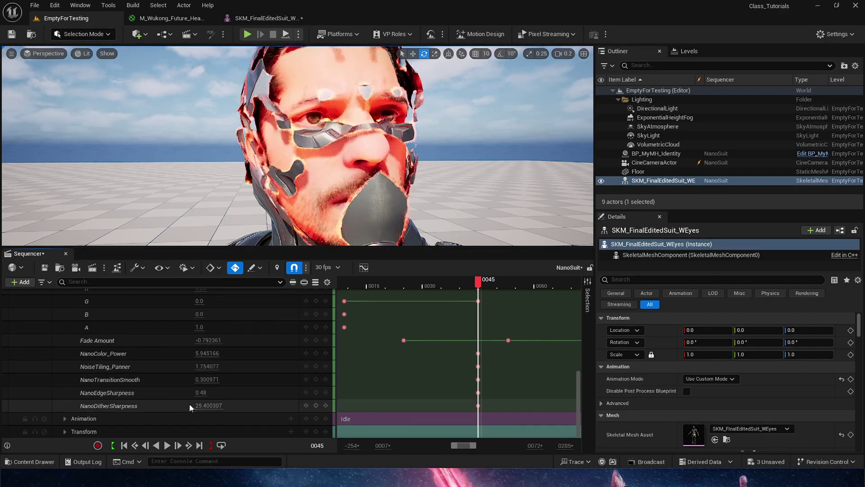
Try different NanoEdgeSharpness values at frame 45, setting it to about 0.18, and check the NanoEmissiveEffect group in the helmet material.
left_click(203, 392)
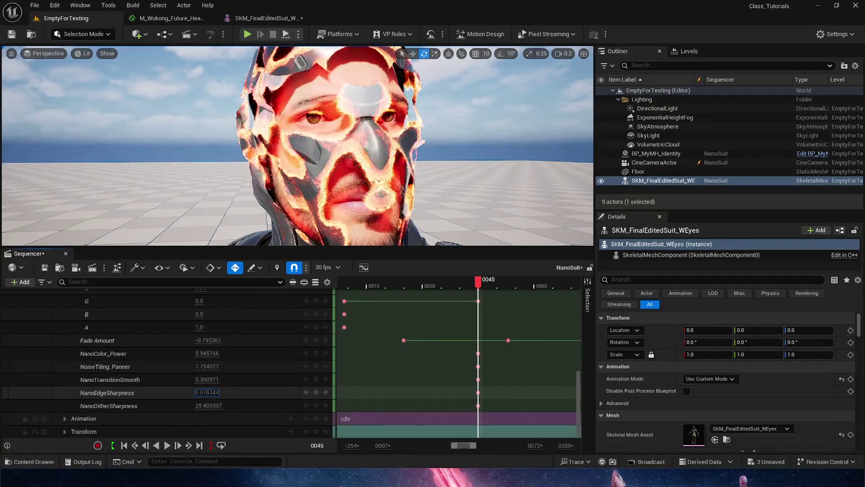
mouse_move(207, 392)
left_mouse_down()
mouse_move(246, 392)
mouse_move(204, 392)
mouse_move(213, 392)
left_mouse_up()
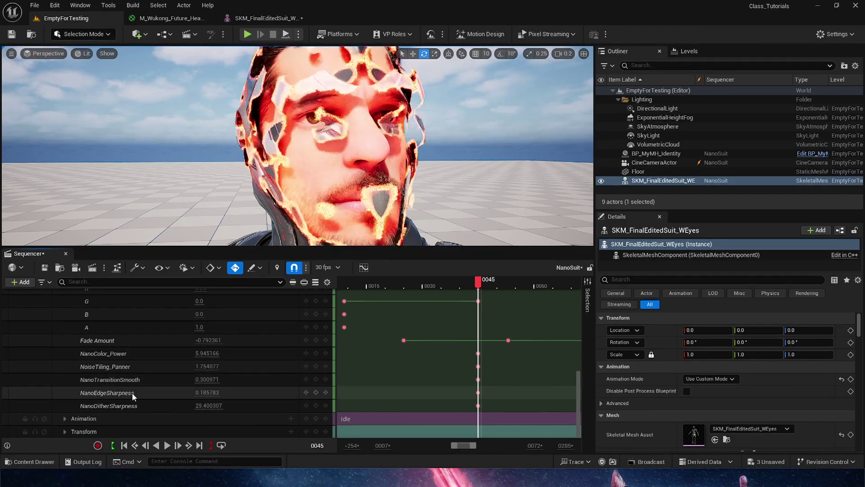
left_click(132, 394)
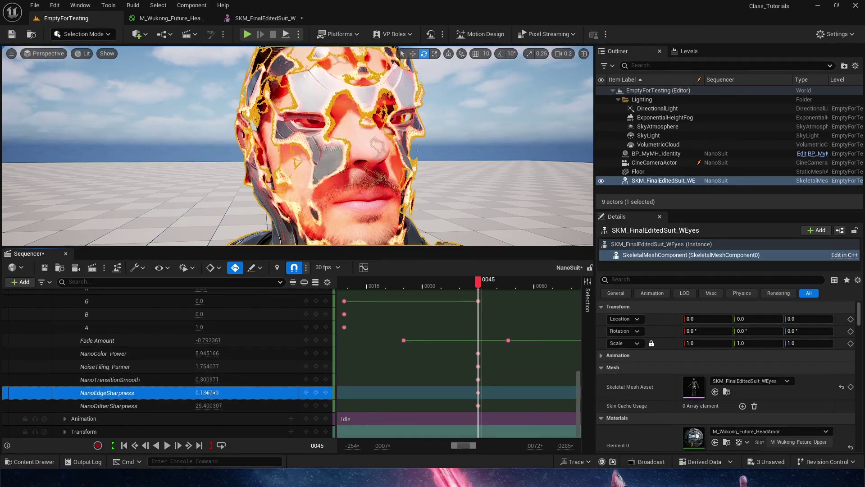
left_click(209, 392)
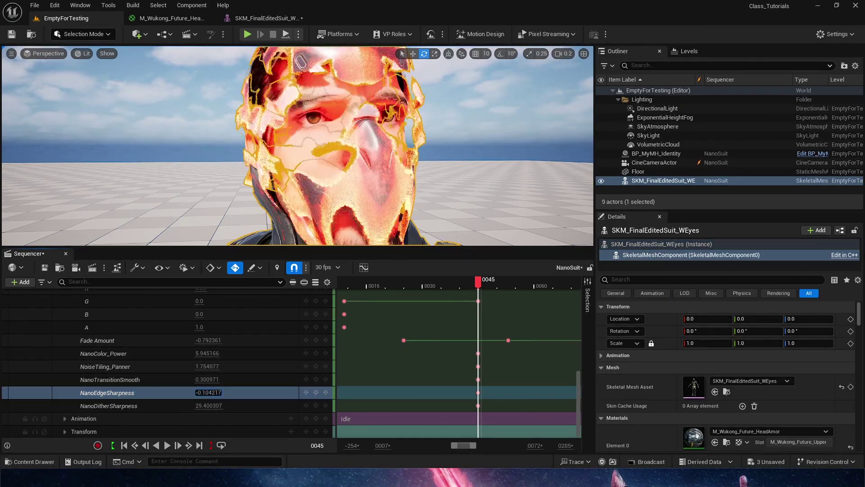
left_click(205, 18)
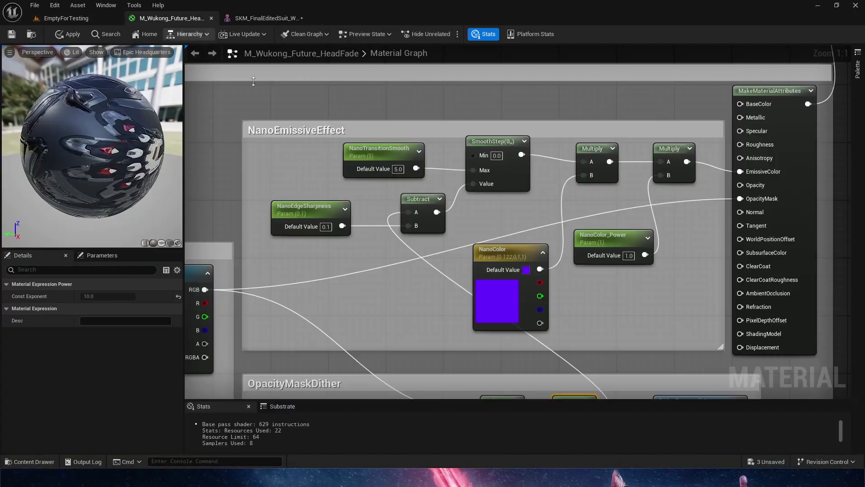
left_click(88, 17)
Preview the dissolve from frame 9, and set NanoEdgeSharpness to about 0.54 and NanoTransitionSmooth to about 1.95 at frame 45.
left_click(344, 282)
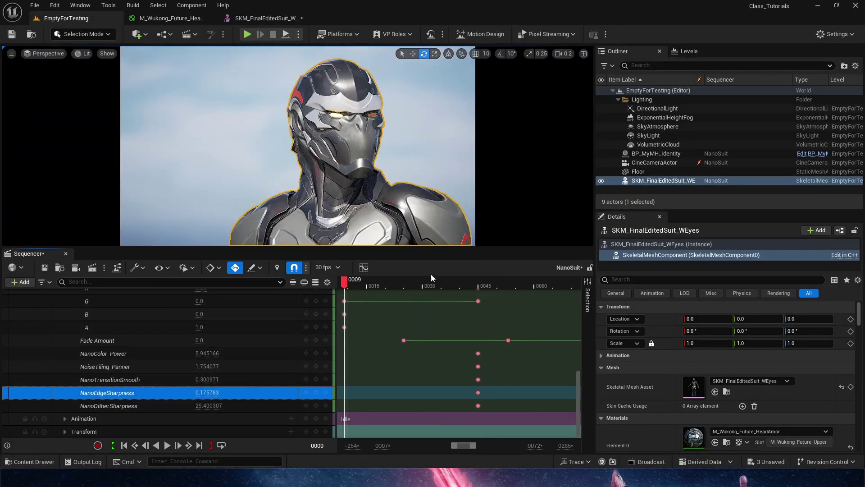
mouse_move(430, 276)
left_mouse_down()
mouse_move(421, 281)
mouse_move(504, 284)
mouse_move(441, 284)
left_mouse_up()
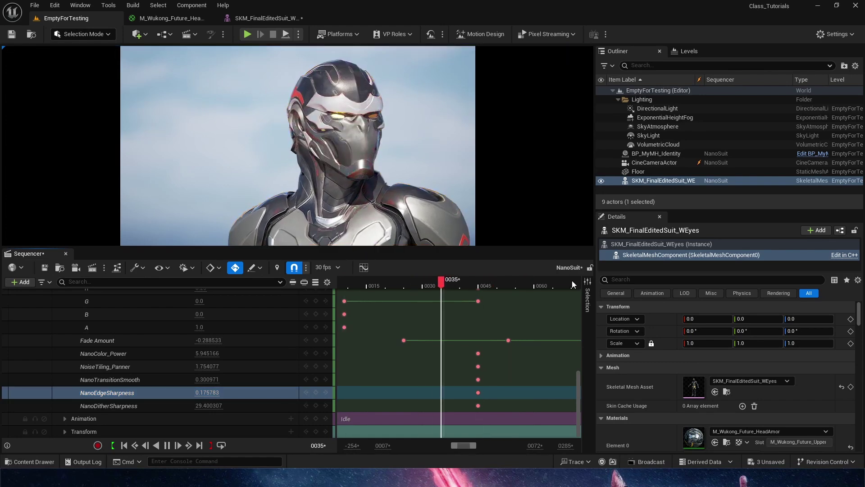
left_click_drag(509, 282, 481, 285)
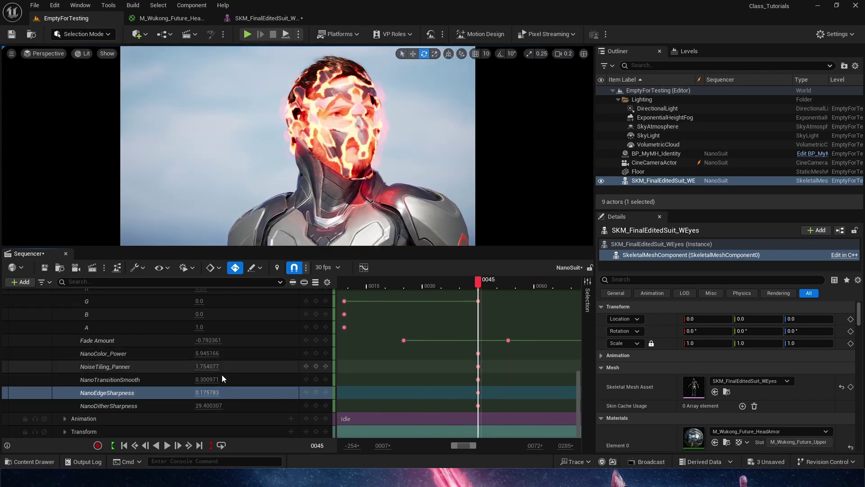
left_click_drag(206, 392, 282, 379)
left_click_drag(479, 285, 530, 281)
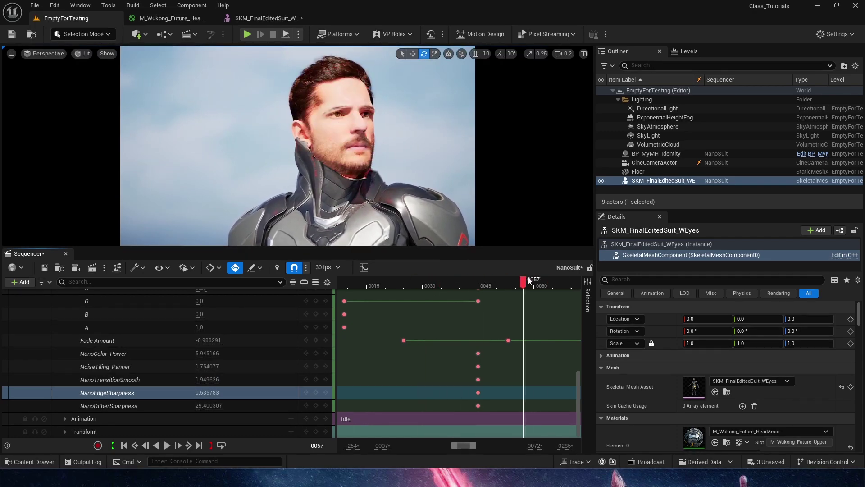
Examine the head armor slot's Fade Amount track and how the helmet dissolves between frames 39 and 41.
scroll(224, 377, "up", 3)
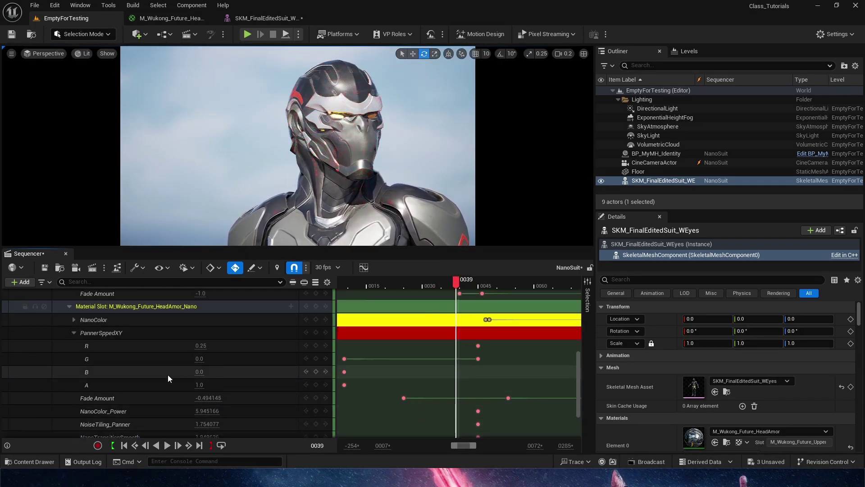
left_click(146, 399)
left_click(459, 284)
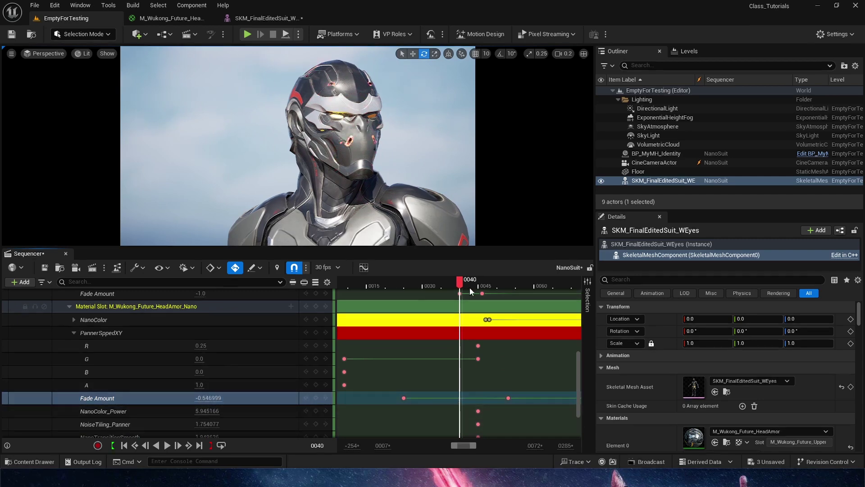
mouse_move(461, 297)
left_mouse_down()
mouse_move(453, 299)
mouse_move(464, 301)
left_mouse_up()
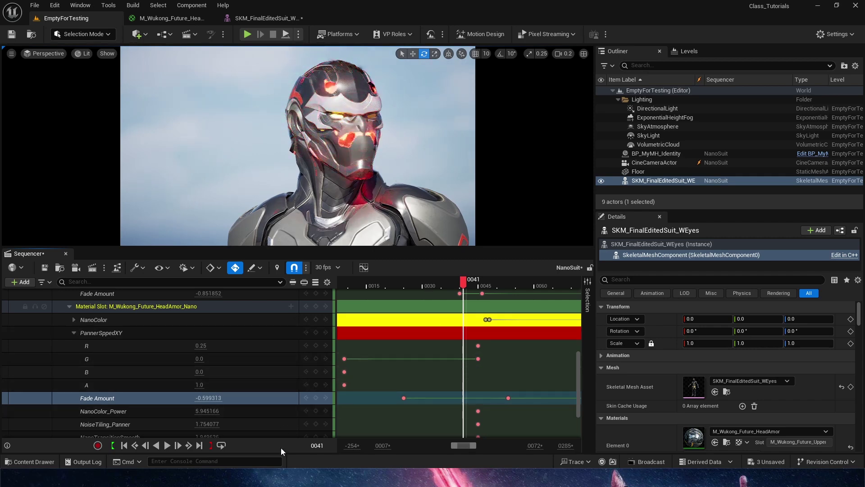
Inspect the DissolvePattern texture node that feeds the opacity mask and emissive groups in the helmet material graph.
left_click(187, 17)
right_click_drag(358, 259, 643, 183)
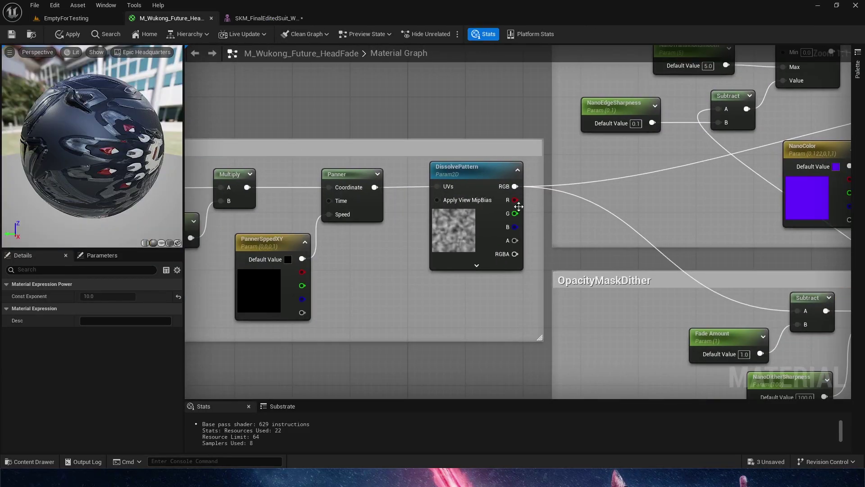
left_click(464, 230)
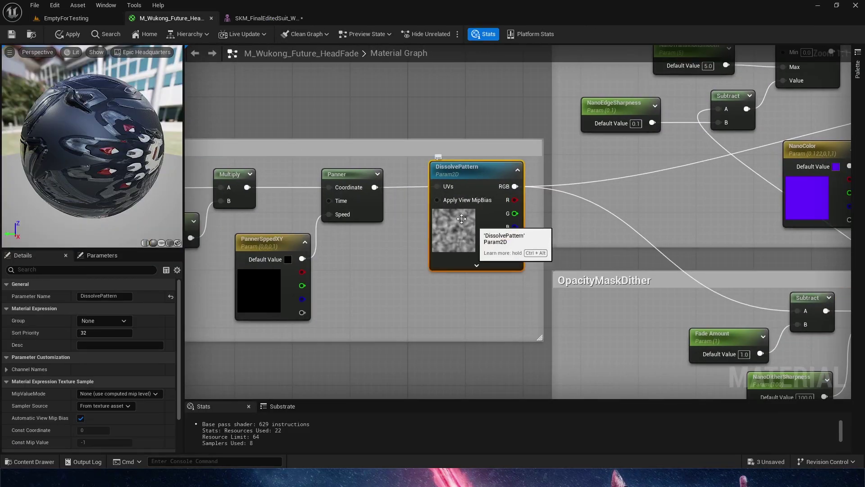
Return to the level and replay the helmet dissolve in the NanoSuit sequence, stopping at frame 48.
left_click(101, 21)
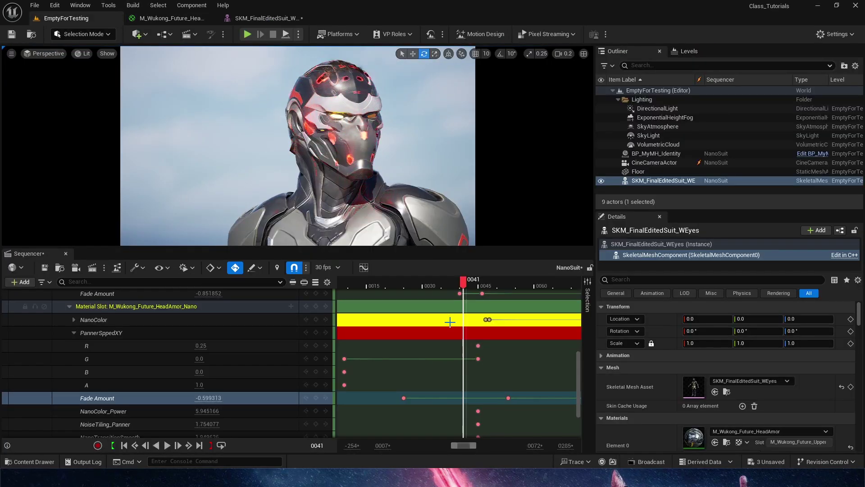
left_click_drag(456, 283, 478, 288)
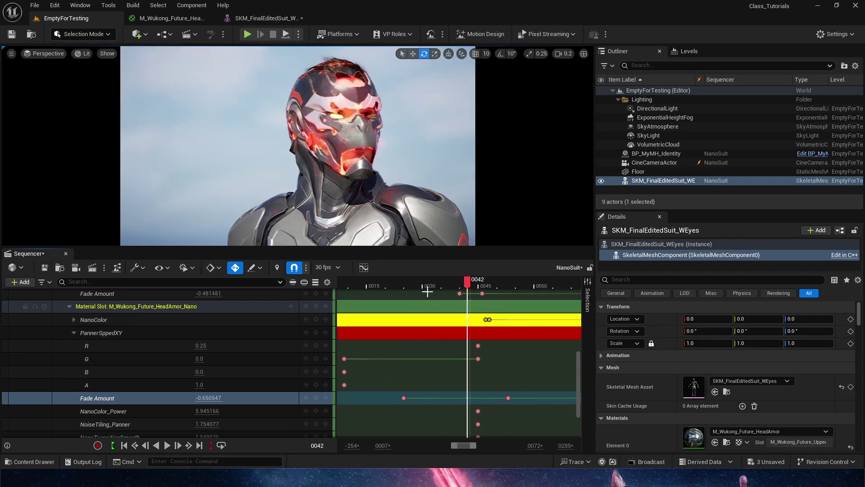
left_click_drag(469, 283, 521, 287)
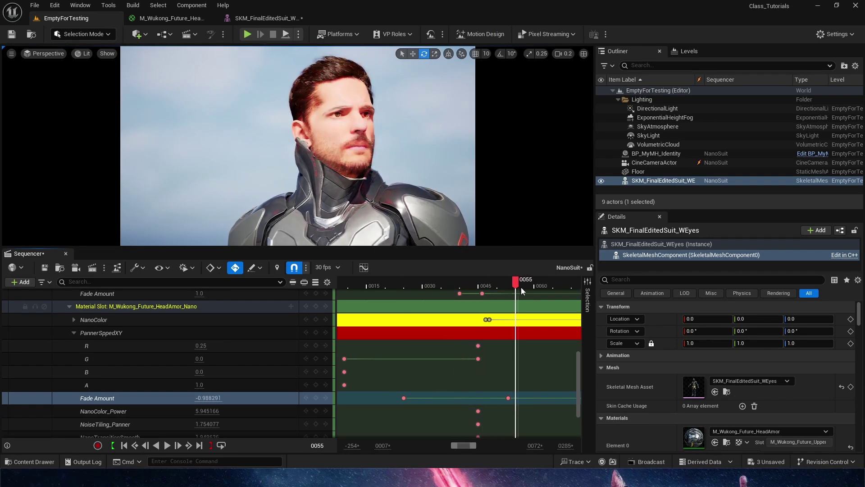
key("space")
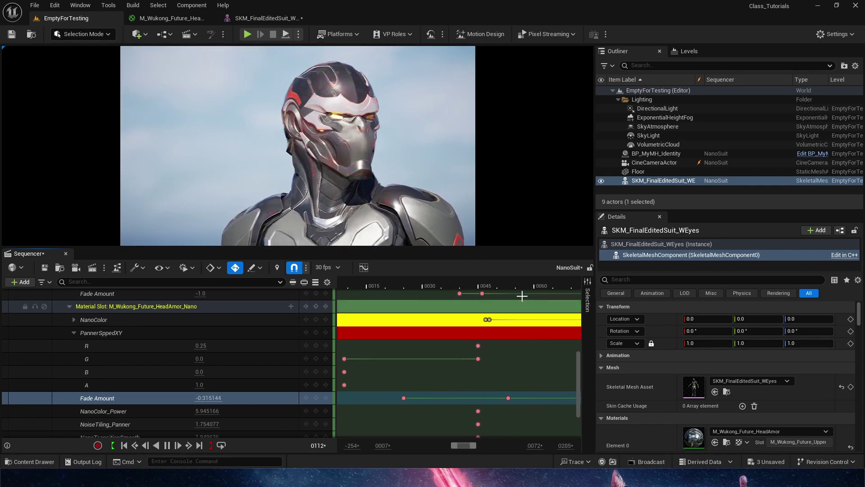
left_click(475, 285)
mouse_move(476, 288)
left_mouse_down()
mouse_move(451, 285)
mouse_move(524, 285)
mouse_move(343, 296)
mouse_move(490, 284)
left_mouse_up()
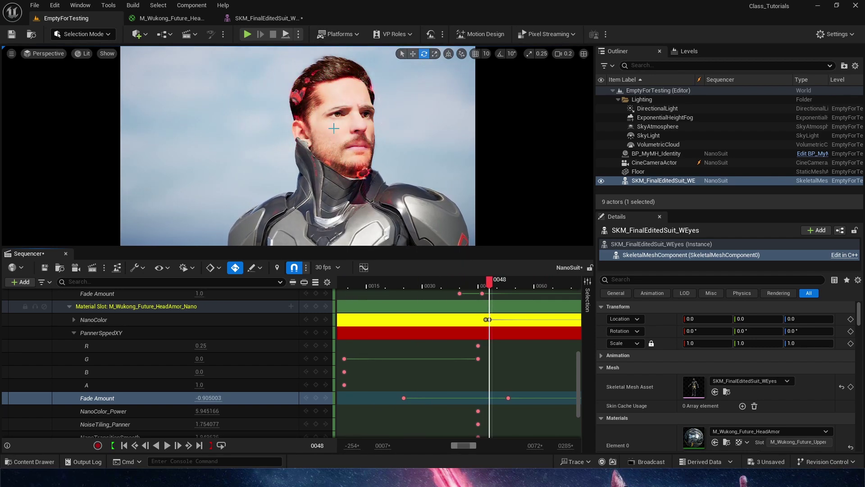
Examine BP_MyMH_Identity's Hair component and its Groom Groups Desc [0] track options in the NanoSuit sequence.
scroll(269, 366, "up", 10)
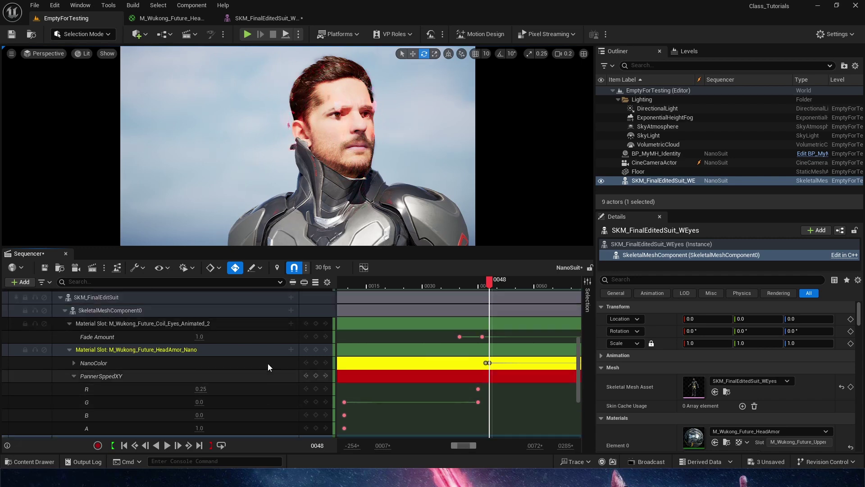
scroll(269, 366, "up", 1)
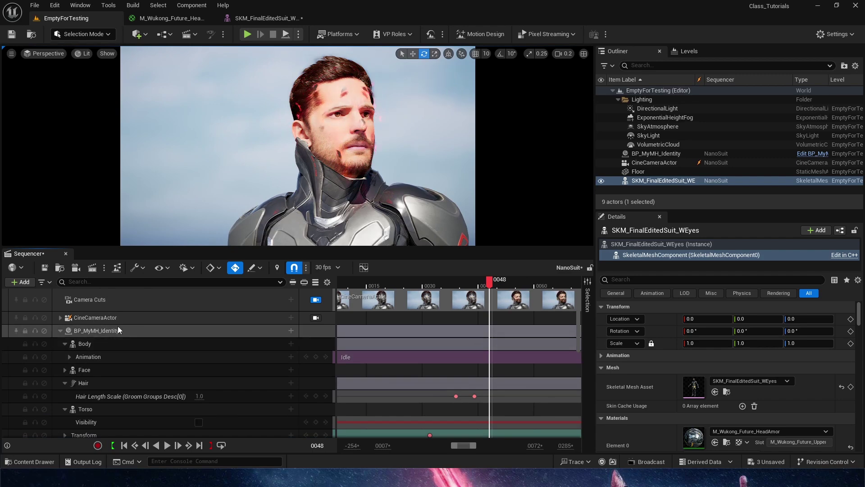
left_click(292, 331)
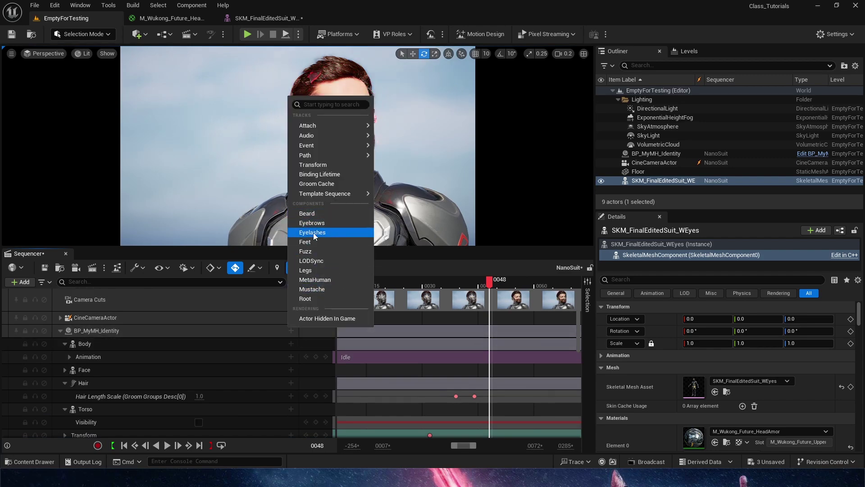
left_click(234, 380)
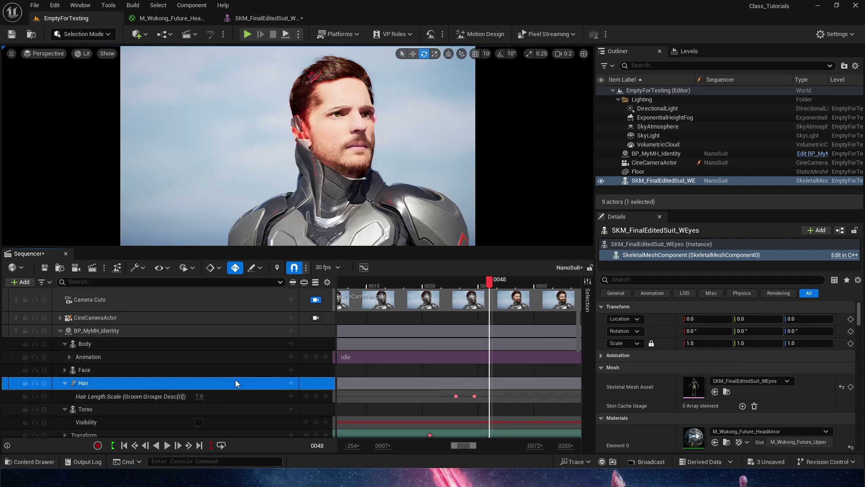
left_click(291, 383)
mouse_move(346, 308)
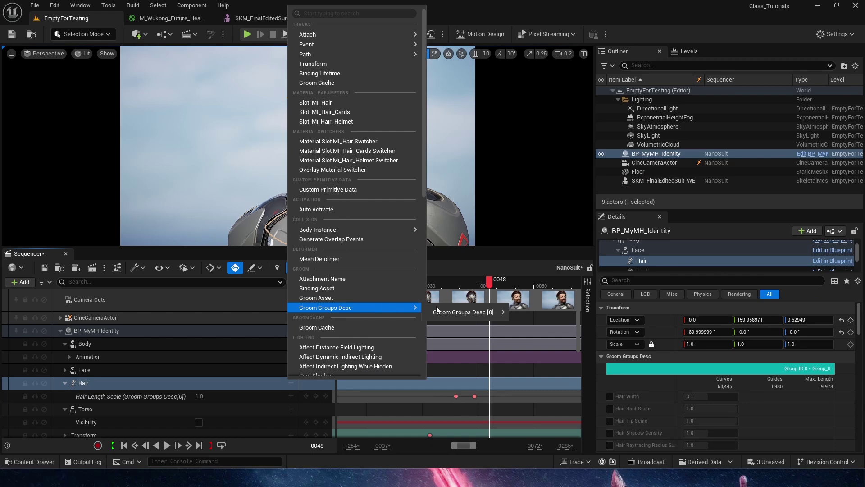
mouse_move(482, 316)
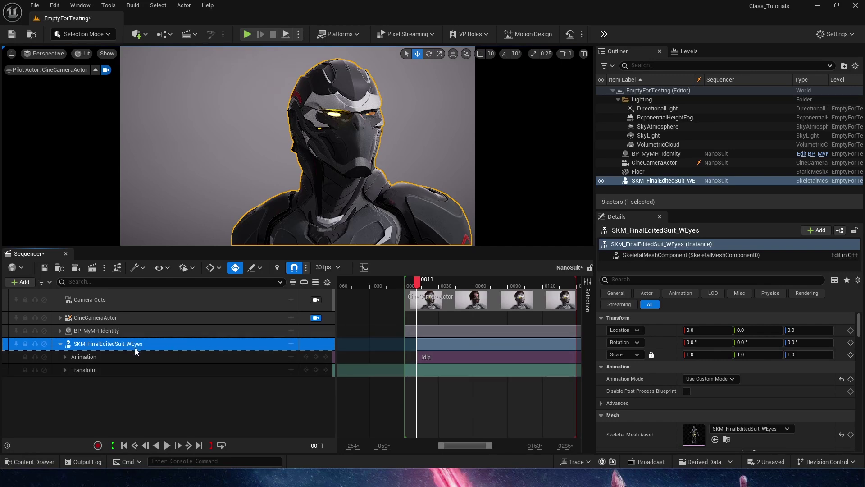
Add the SkeletalMeshComponent0 track to SKM_FinalEditedSuit_WEyes with a material parameter track for slot M_Wukong_Future_HeadAmorNano.
left_click(290, 345)
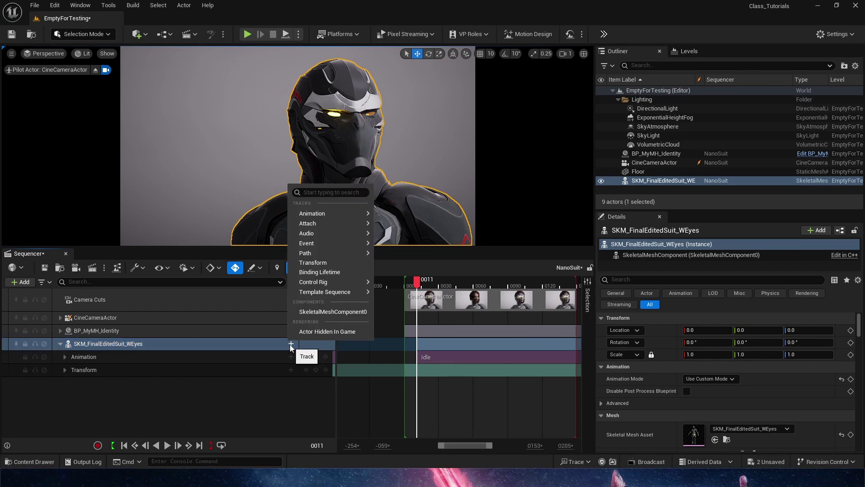
left_click(323, 318)
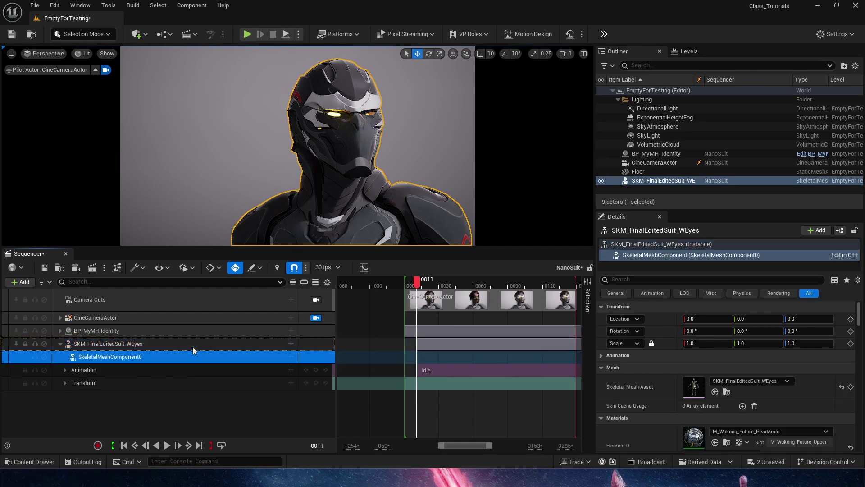
left_click(292, 358)
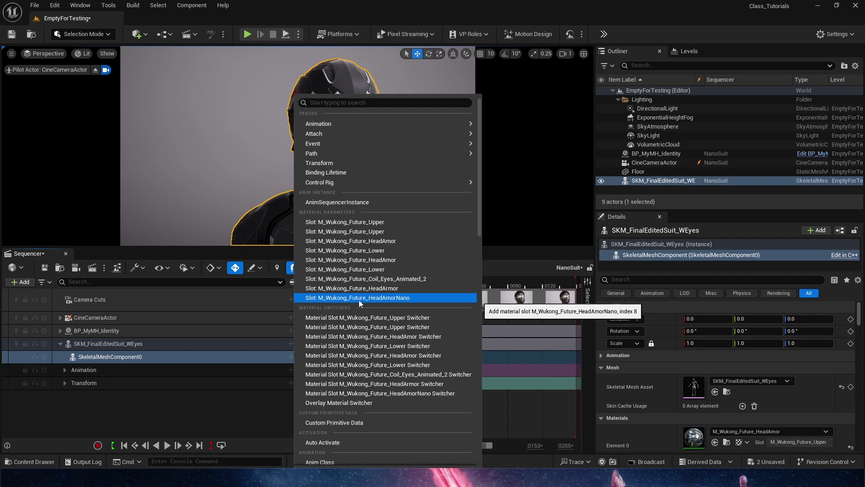
left_click(399, 298)
left_click(204, 371)
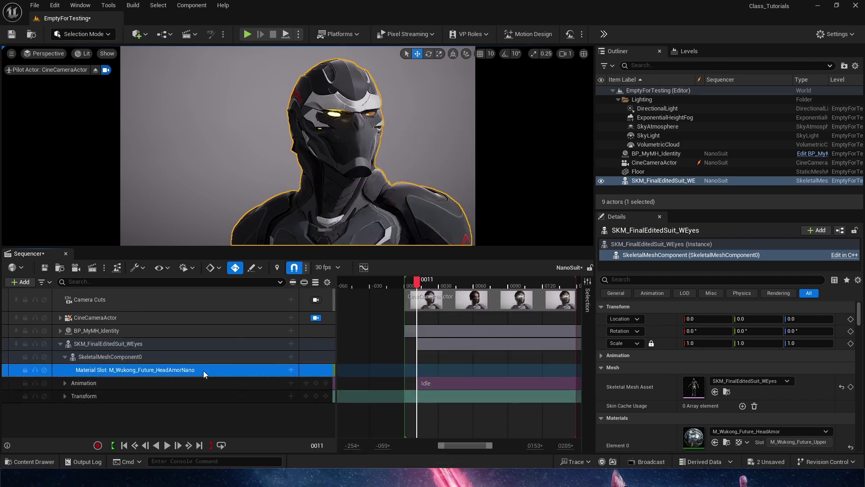
Add the NanoColor and Fade Amount parameters to the M_Wukong_Future_HeadAmorNano material slot track at frame 11.
left_click(291, 370)
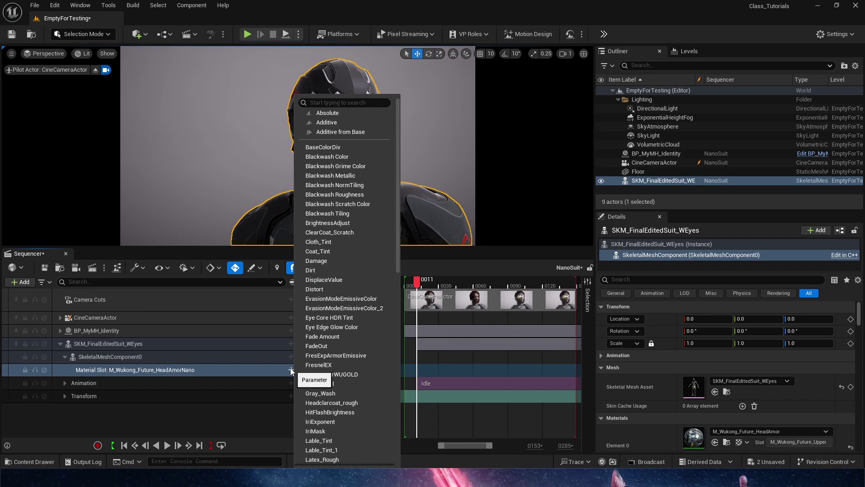
scroll(365, 385, "down", 3)
scroll(368, 390, "down", 5)
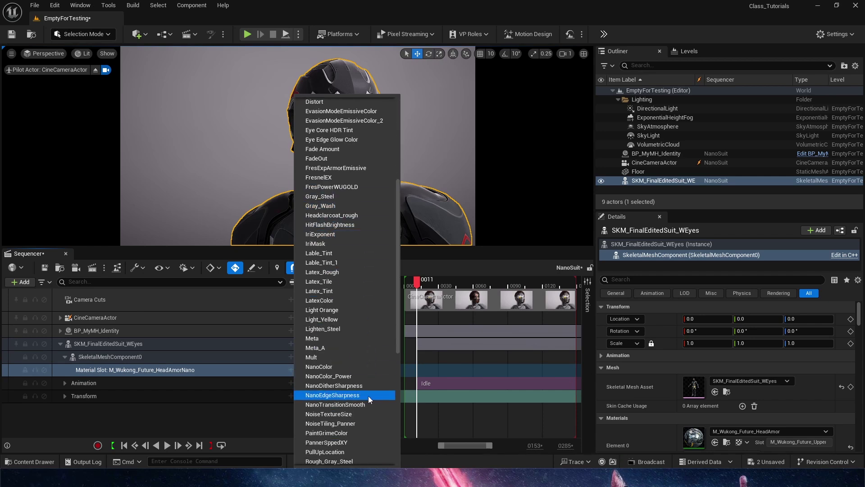
left_click(356, 369)
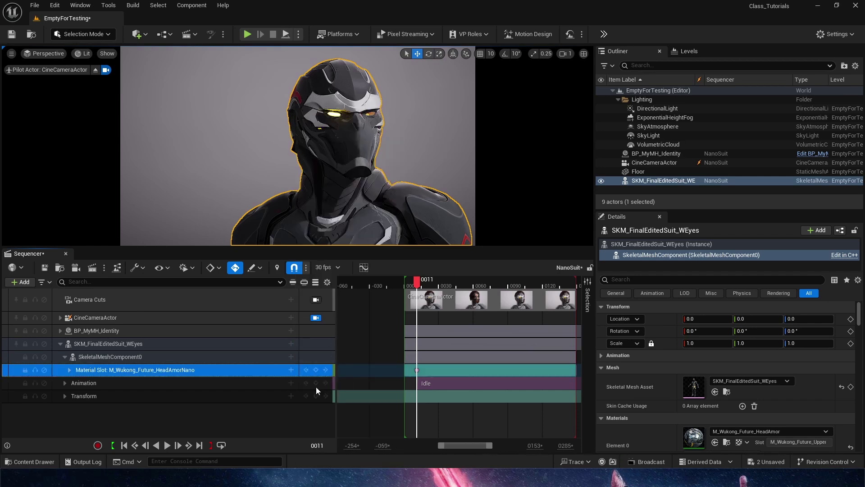
left_click(291, 369)
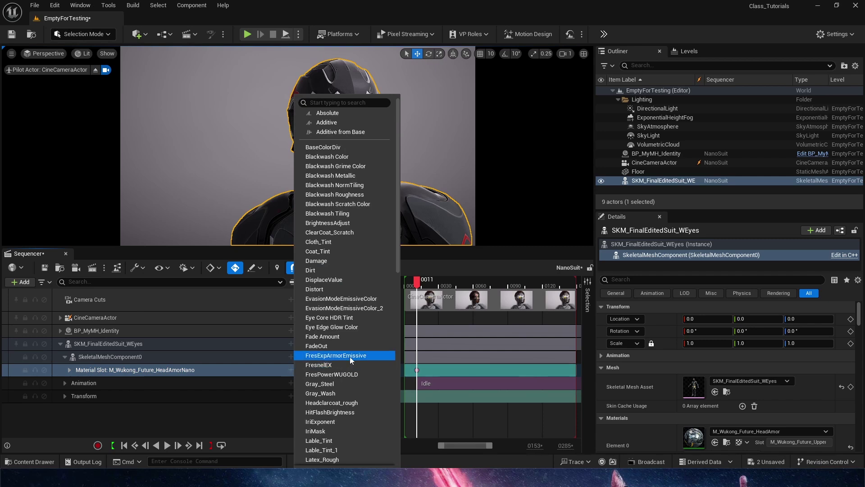
left_click(344, 338)
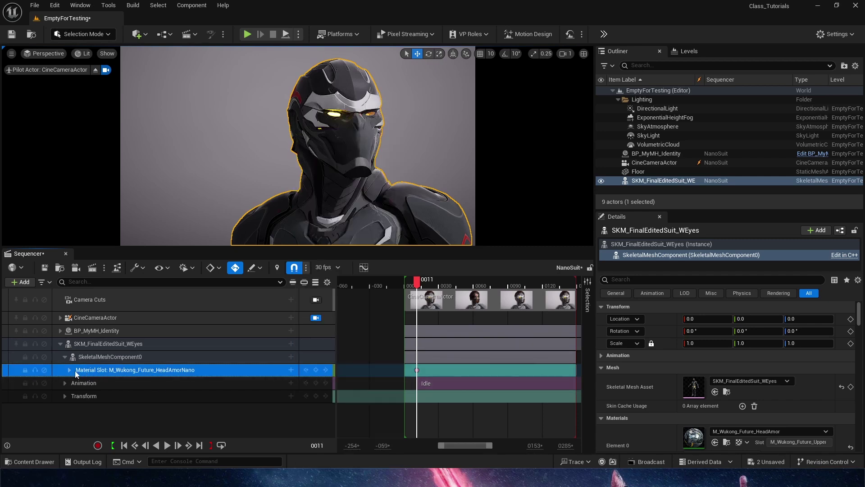
Set Fade Amount to about -0.68 and NanoColor to R about 78.6 and G about 2.19 at frame 11.
left_click(69, 369)
left_click_drag(195, 394, 195, 394)
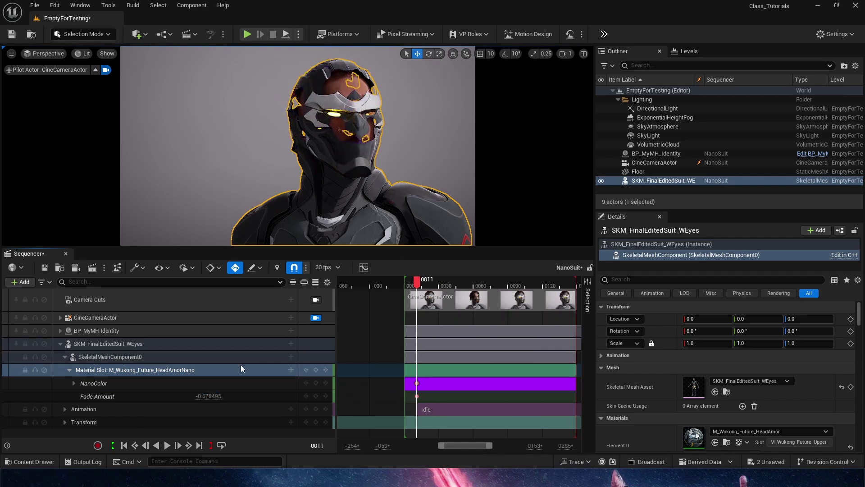
left_click(73, 383)
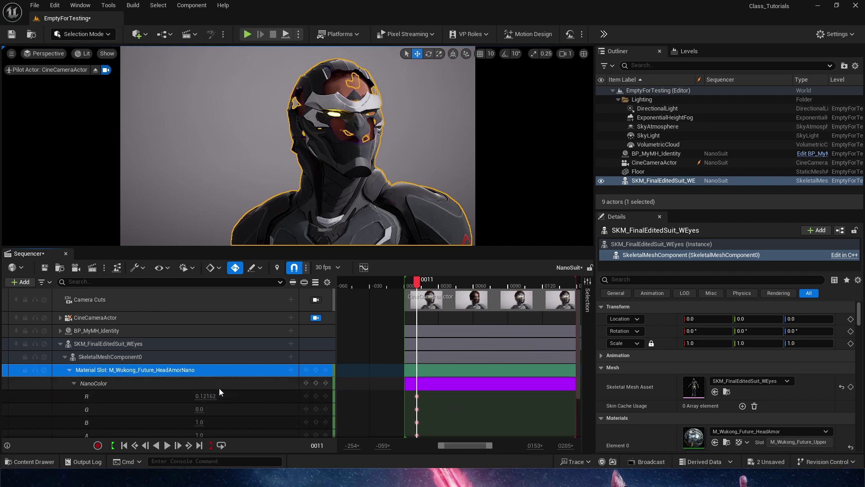
left_click_drag(210, 395, 205, 410)
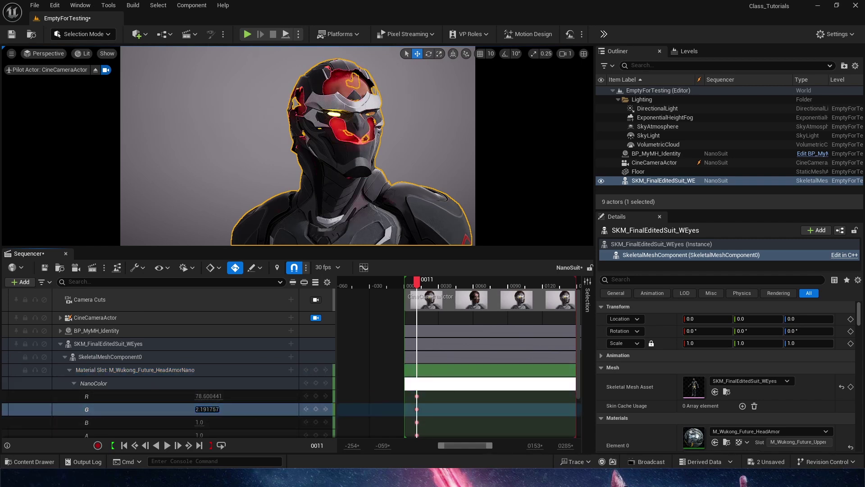